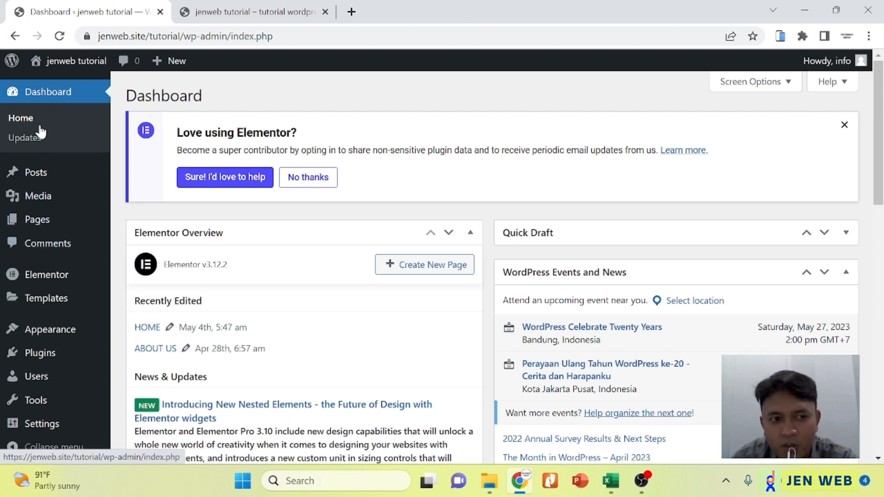
Open the HOME page from the site's page list for editing with Elementor
{"action": "left_click", "coordinate": [39, 228]}
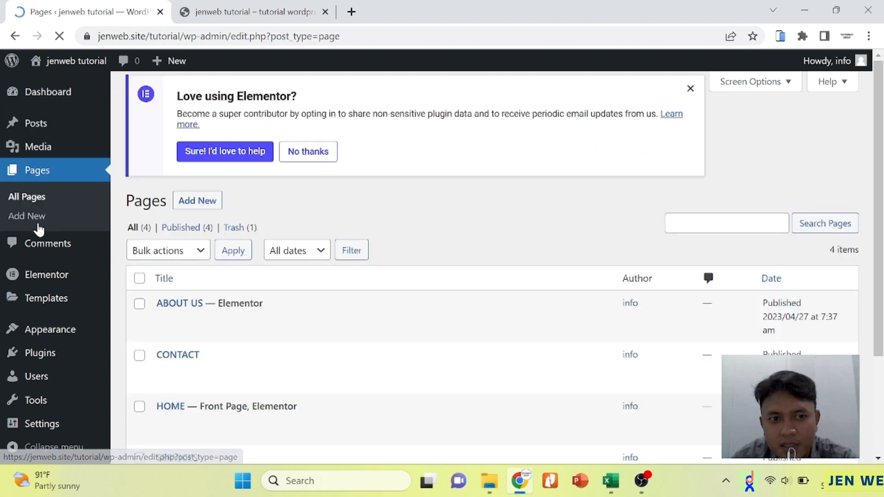
{"action": "scroll", "coordinate": [288, 223], "scroll_direction": "down", "scroll_amount": 3}
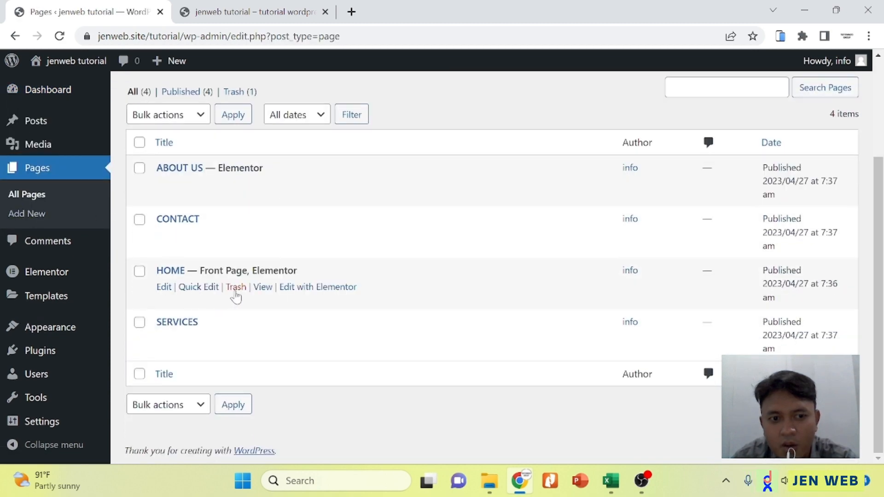
{"action": "left_click", "coordinate": [305, 291]}
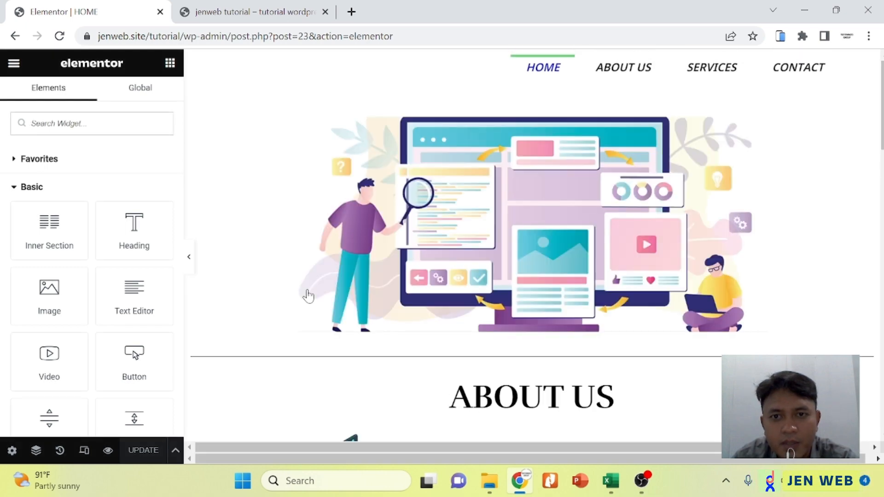
Copy the divider section above the SERVICES heading to below the service cards and move the empty section beneath the copy
{"action": "scroll", "coordinate": [339, 230], "scroll_direction": "down", "scroll_amount": 5}
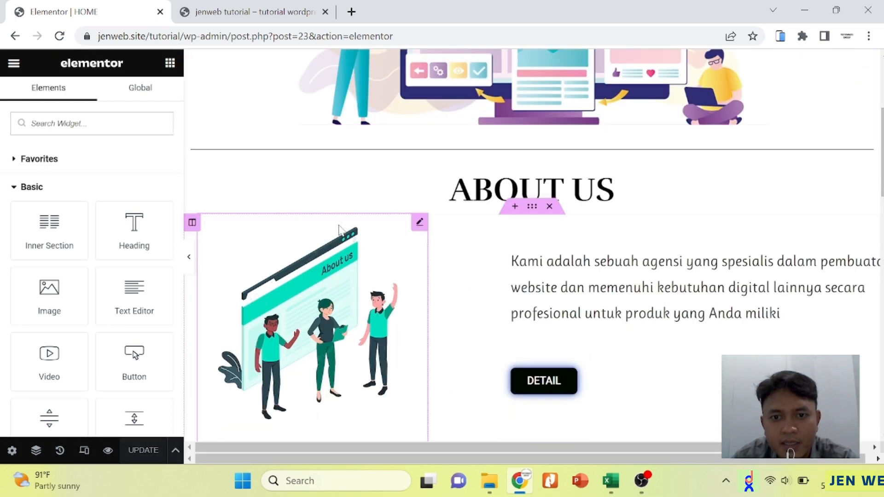
{"action": "scroll", "coordinate": [340, 228], "scroll_direction": "down", "scroll_amount": 15}
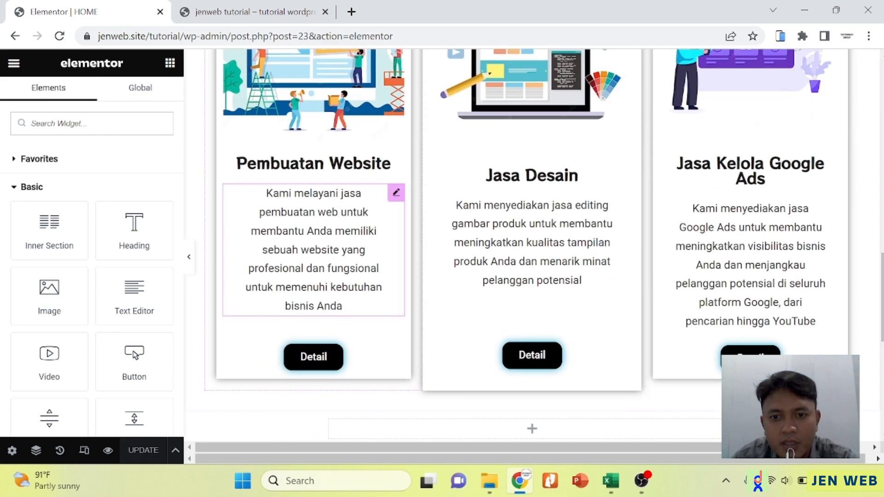
{"action": "scroll", "coordinate": [325, 221], "scroll_direction": "down", "scroll_amount": 8}
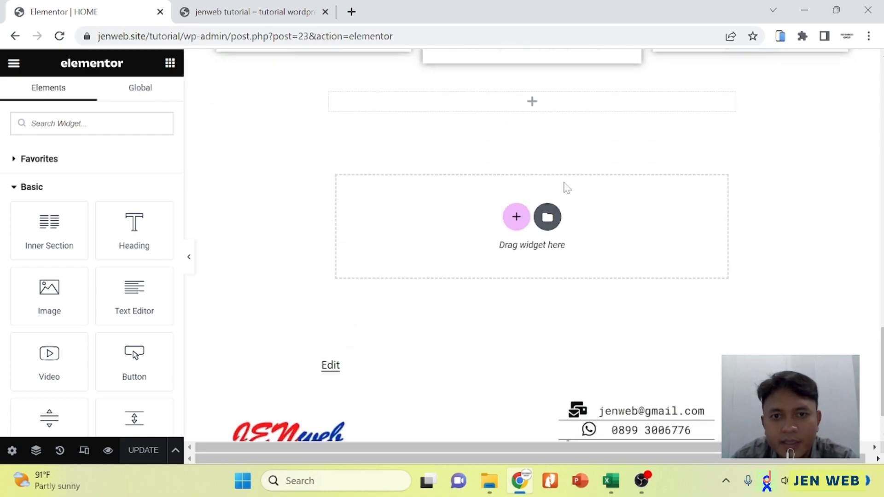
{"action": "scroll", "coordinate": [566, 186], "scroll_direction": "up", "scroll_amount": 6}
{"action": "scroll", "coordinate": [528, 270], "scroll_direction": "down", "scroll_amount": 3}
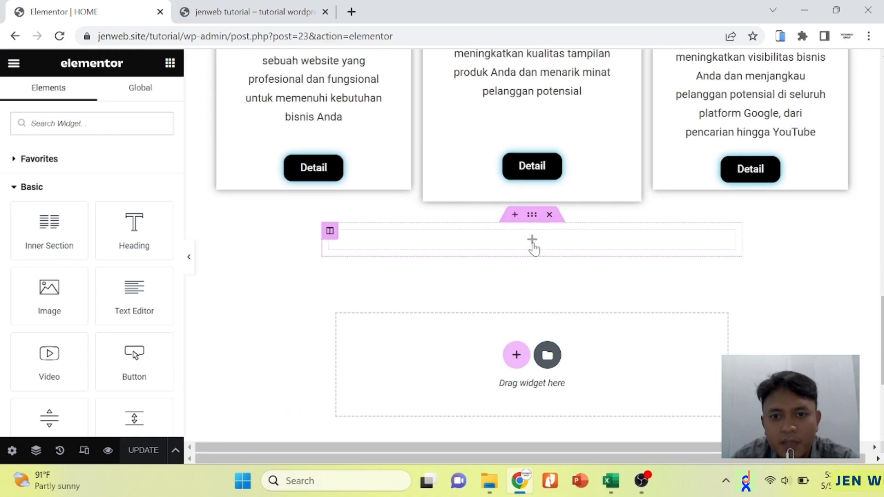
{"action": "scroll", "coordinate": [533, 249], "scroll_direction": "up", "scroll_amount": 10}
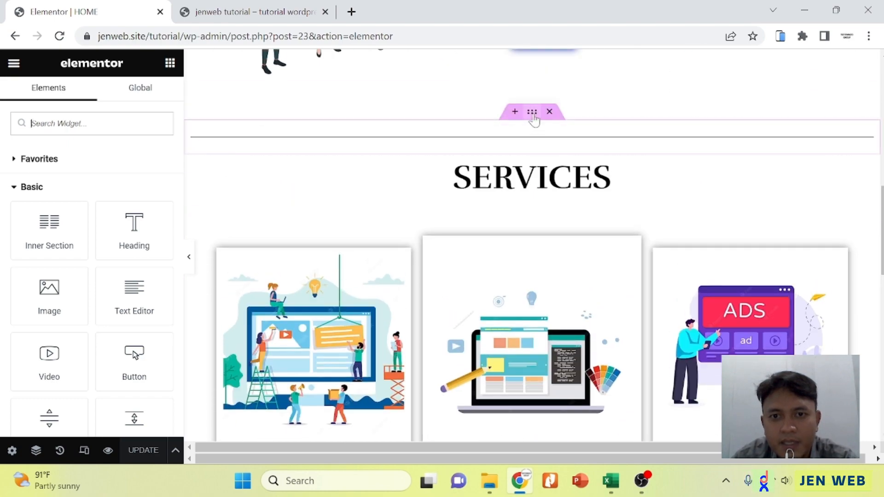
{"action": "right_click", "coordinate": [532, 113]}
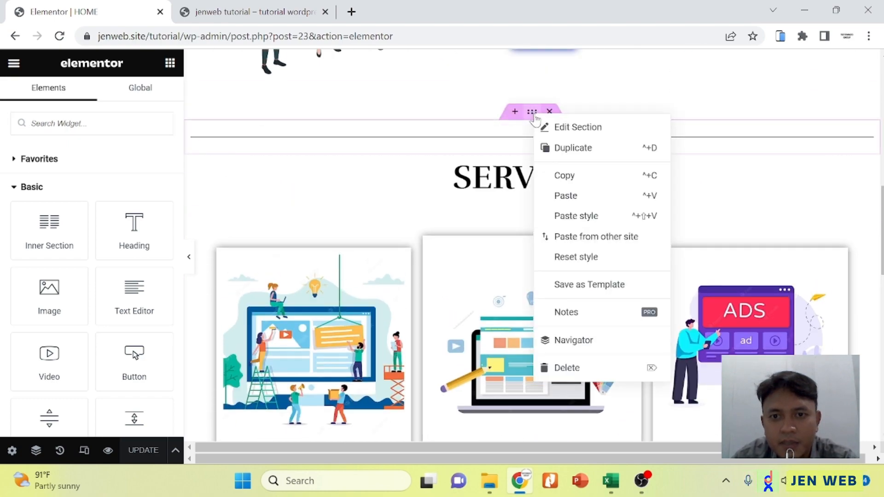
{"action": "left_click", "coordinate": [576, 177]}
{"action": "scroll", "coordinate": [532, 249], "scroll_direction": "down", "scroll_amount": 10}
{"action": "right_click", "coordinate": [512, 152]}
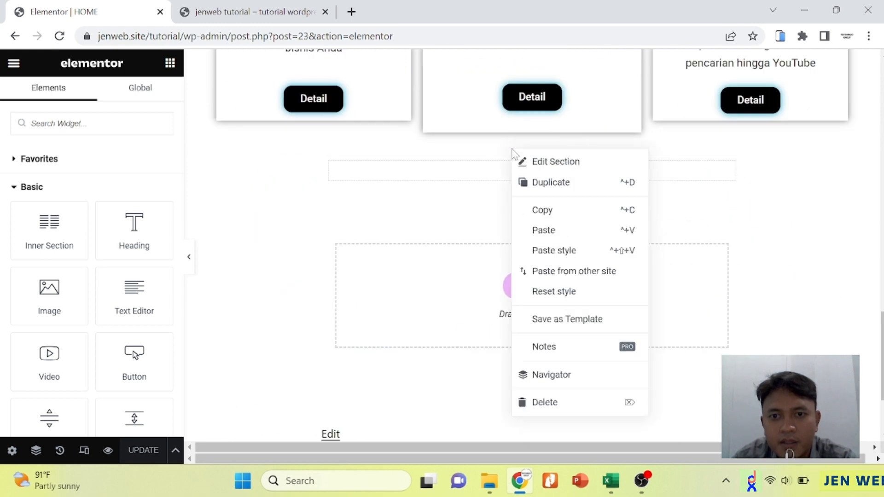
{"action": "left_click", "coordinate": [548, 230]}
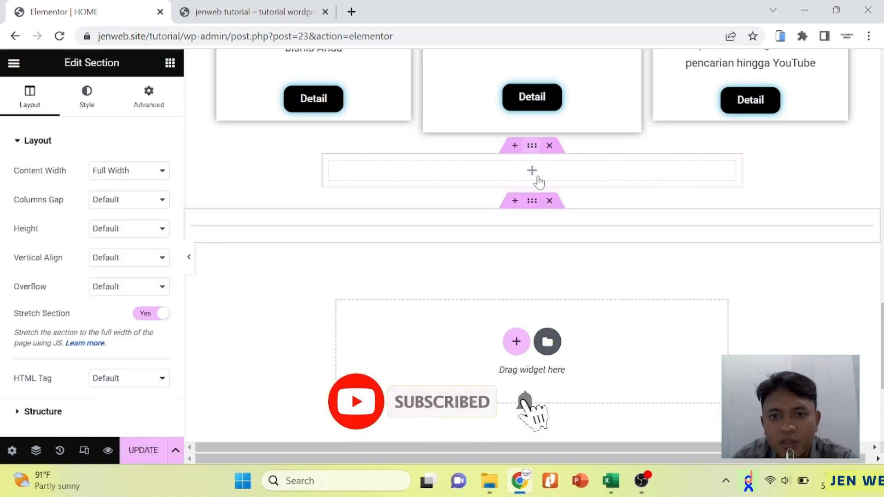
{"action": "left_click_drag", "start_coordinate": [532, 144], "coordinate": [515, 257]}
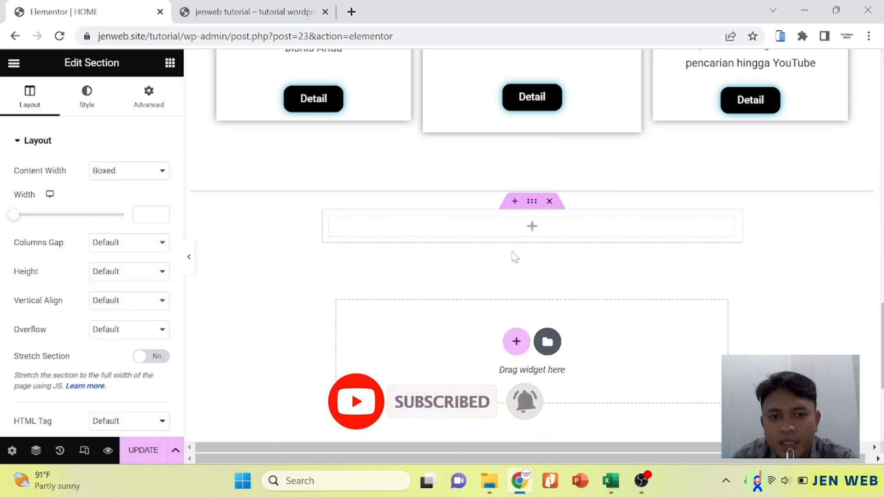
Copy the SERVICES heading section and paste it below the empty section near the end of the page
{"action": "scroll", "coordinate": [514, 256], "scroll_direction": "up", "scroll_amount": 15}
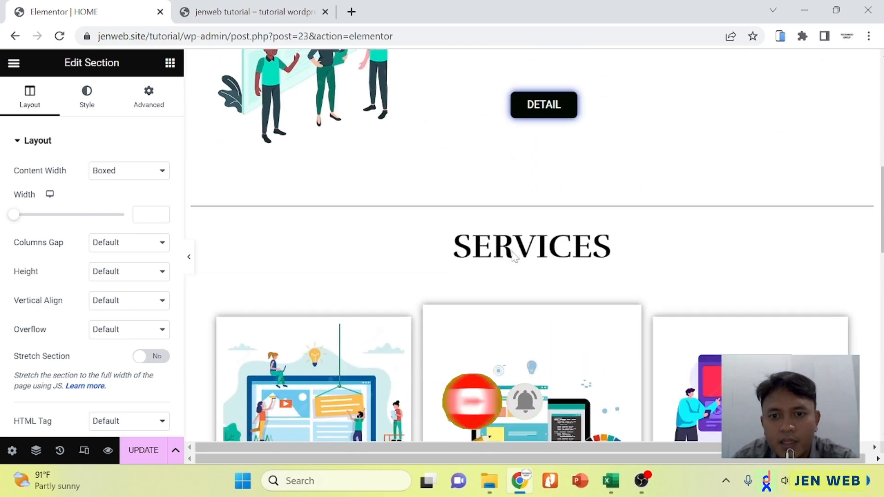
{"action": "right_click", "coordinate": [534, 228]}
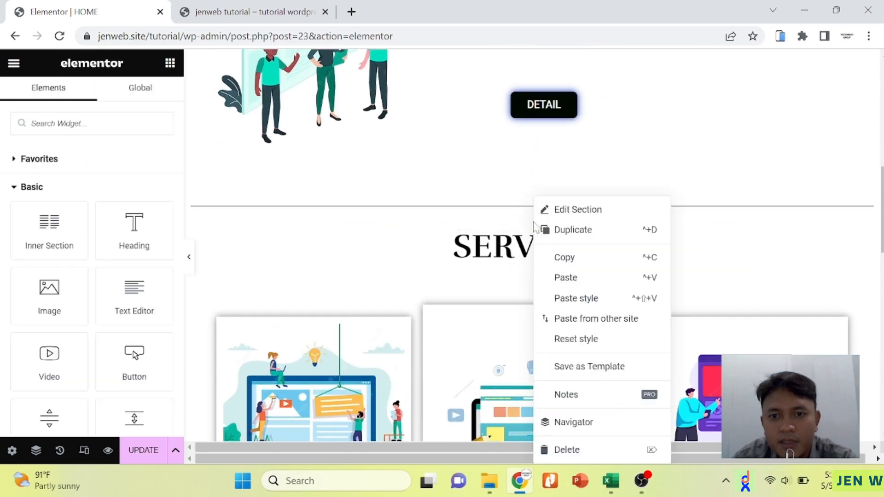
{"action": "left_click", "coordinate": [561, 257]}
{"action": "scroll", "coordinate": [560, 256], "scroll_direction": "down", "scroll_amount": 10}
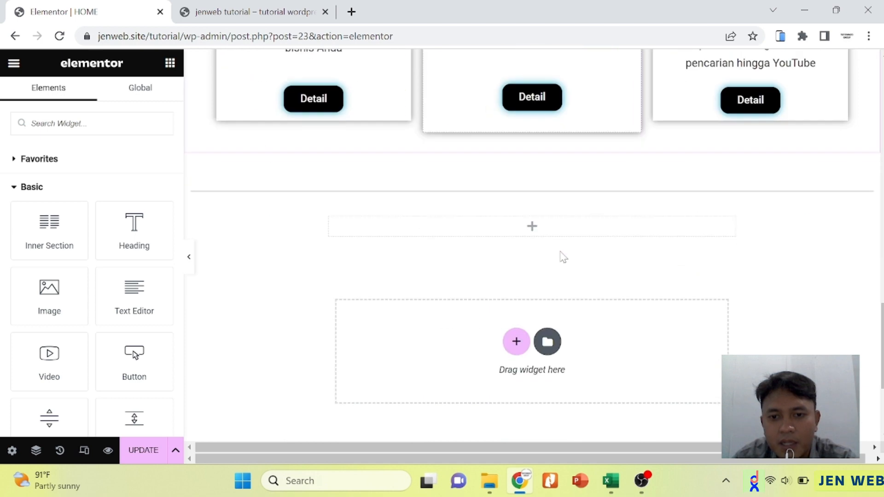
{"action": "right_click", "coordinate": [514, 207]}
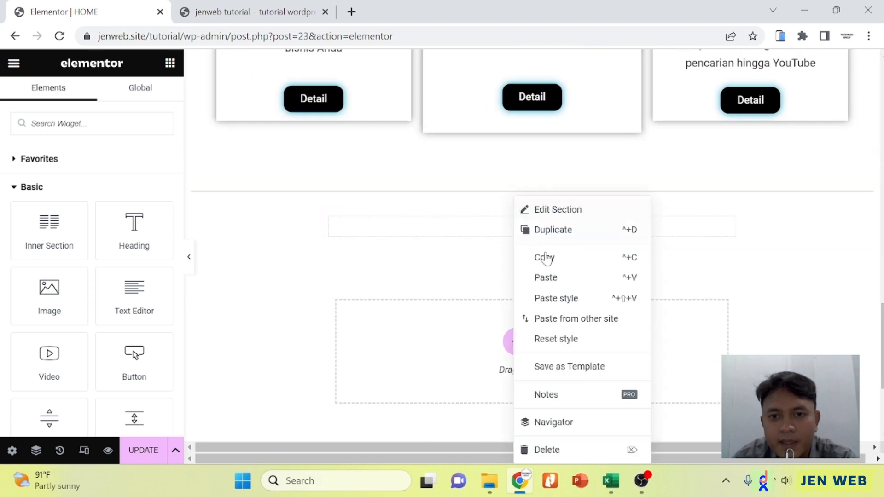
{"action": "left_click", "coordinate": [559, 282]}
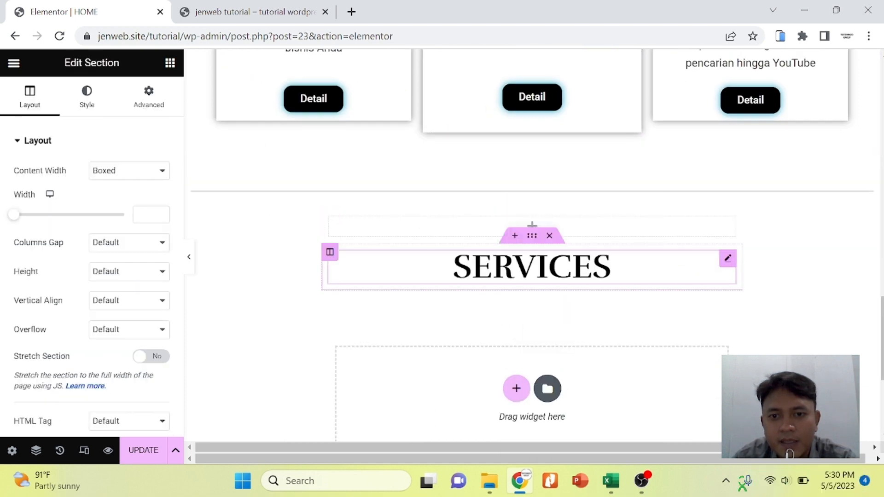
Change the pasted heading's title to CONTACT and move the empty section below that heading
{"action": "left_click", "coordinate": [609, 267]}
{"action": "left_click_drag", "start_coordinate": [59, 185], "coordinate": [13, 196]}
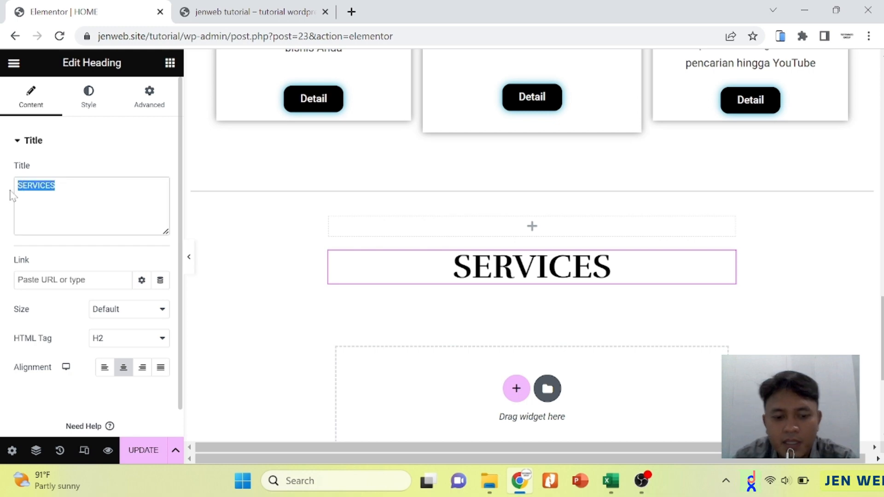
{"action": "type", "text": "CONTA"}
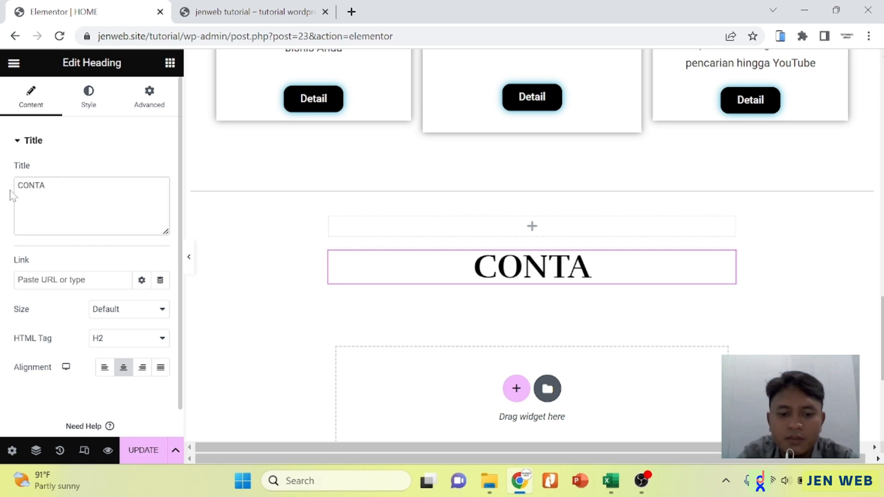
{"action": "type", "text": "X"}
{"action": "key", "text": "BackSpace"}
{"action": "type", "text": "CT"}
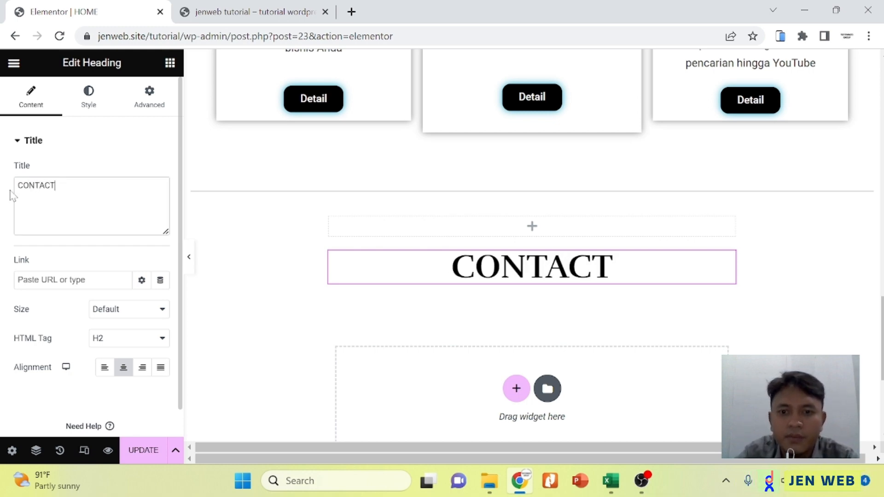
{"action": "mouse_move", "coordinate": [524, 221]}
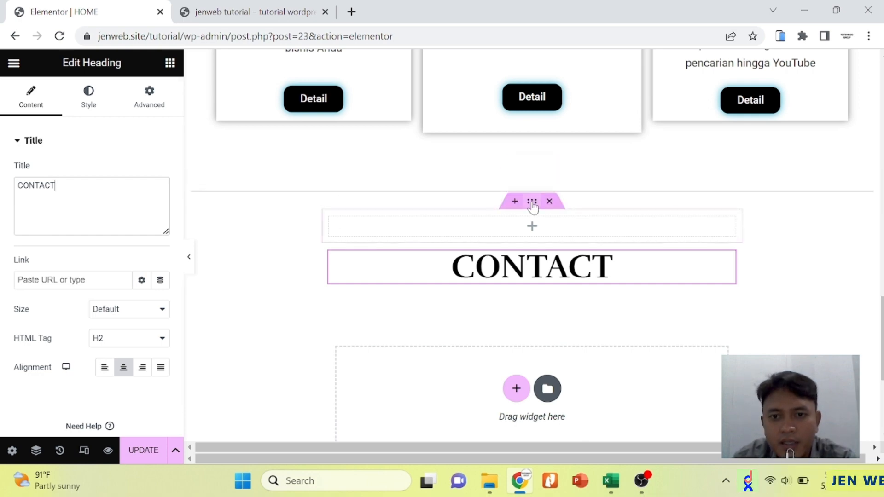
{"action": "left_click_drag", "start_coordinate": [532, 202], "coordinate": [529, 272]}
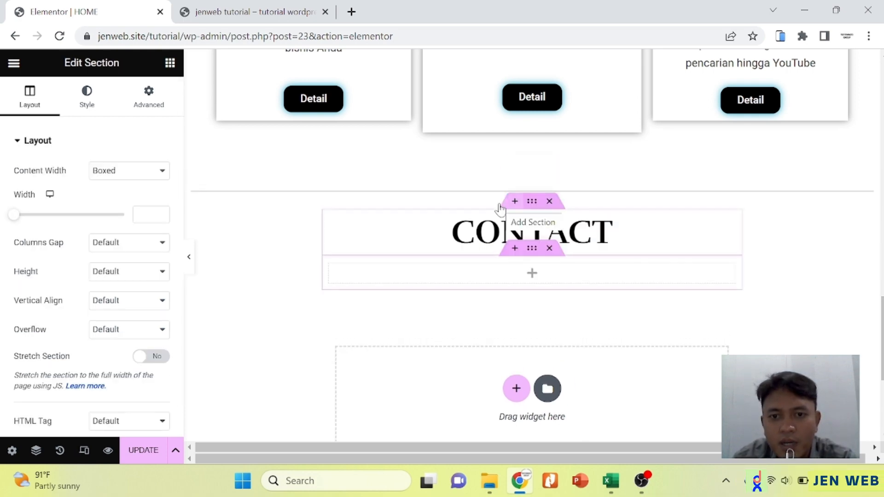
Set the empty section under CONTACT to Full Width content and turn on Stretch Section
{"action": "scroll", "coordinate": [501, 209], "scroll_direction": "up", "scroll_amount": 10}
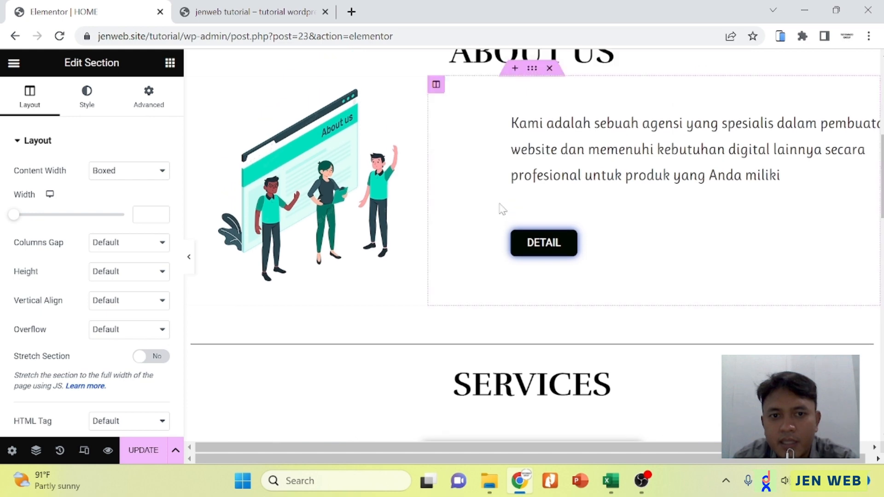
{"action": "scroll", "coordinate": [501, 209], "scroll_direction": "up", "scroll_amount": 2}
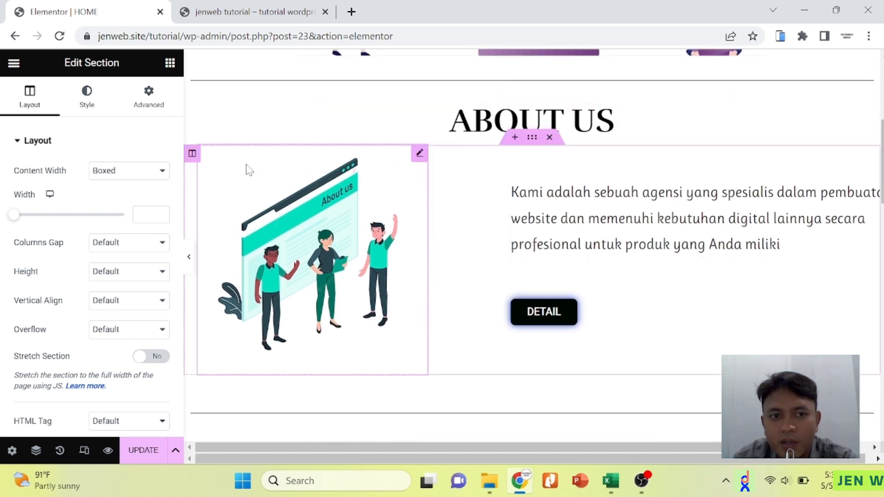
{"action": "scroll", "coordinate": [507, 231], "scroll_direction": "down", "scroll_amount": 11}
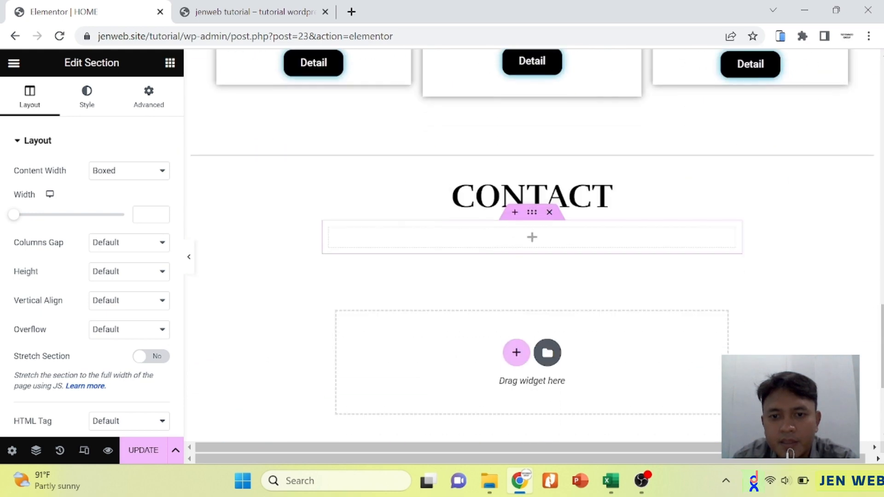
{"action": "scroll", "coordinate": [533, 235], "scroll_direction": "down", "scroll_amount": 2}
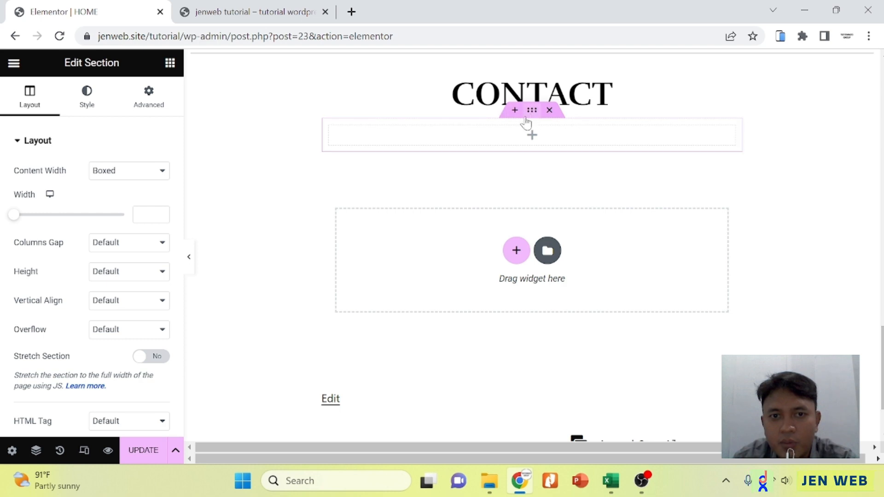
{"action": "left_click", "coordinate": [135, 170]}
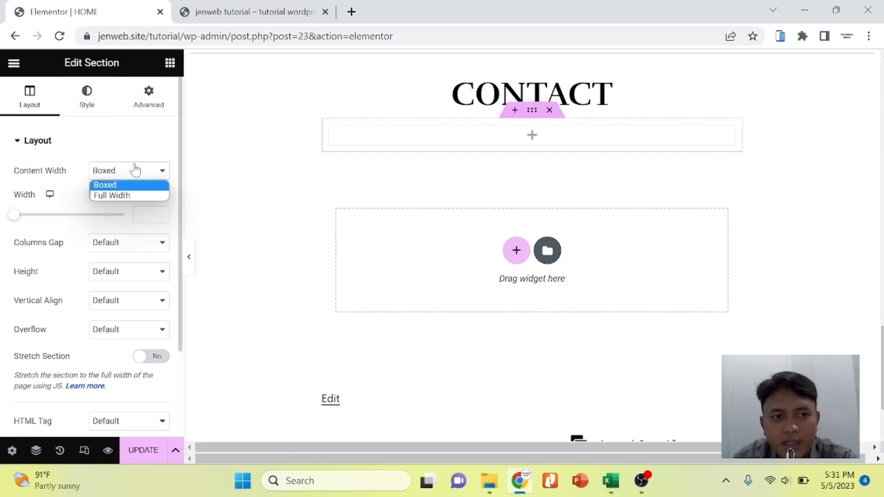
{"action": "left_click", "coordinate": [131, 196]}
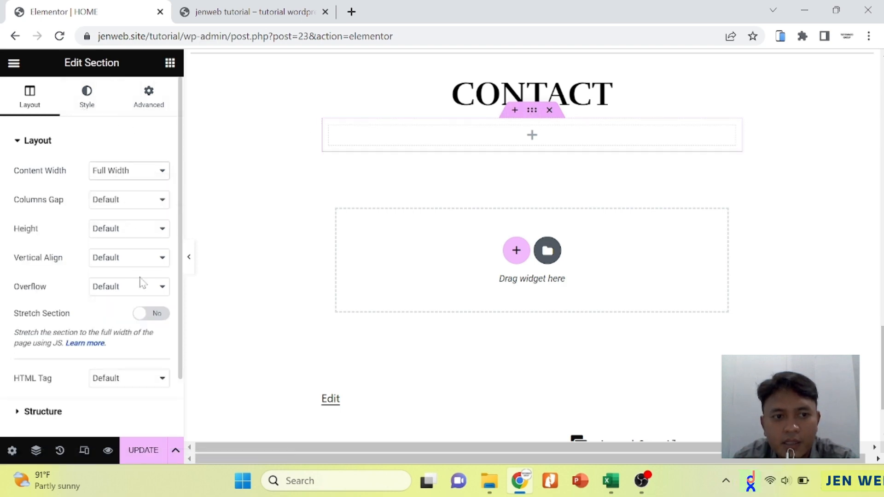
{"action": "left_click", "coordinate": [146, 320]}
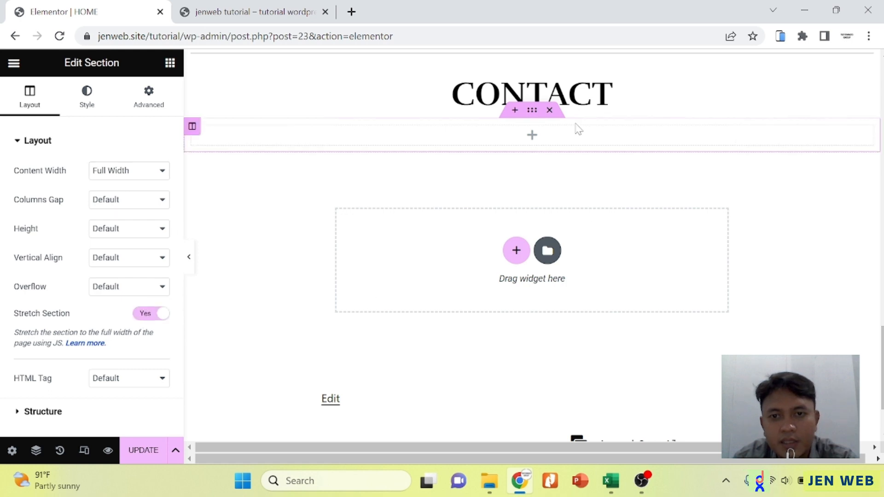
Add a second column to the empty section under the CONTACT heading
{"action": "left_click", "coordinate": [529, 138]}
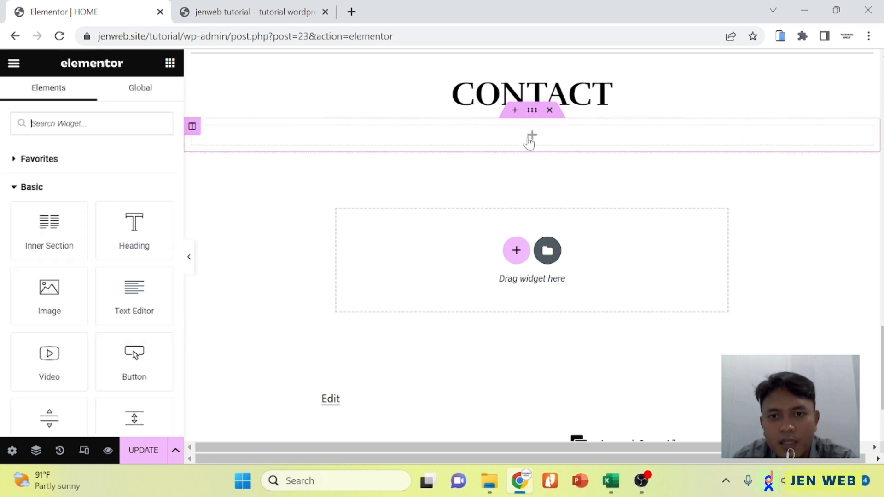
{"action": "right_click", "coordinate": [193, 129]}
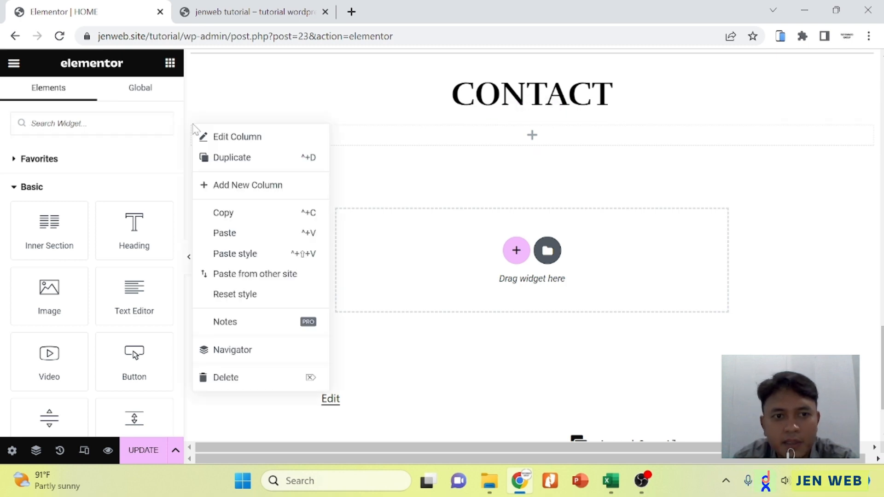
{"action": "left_click", "coordinate": [257, 186]}
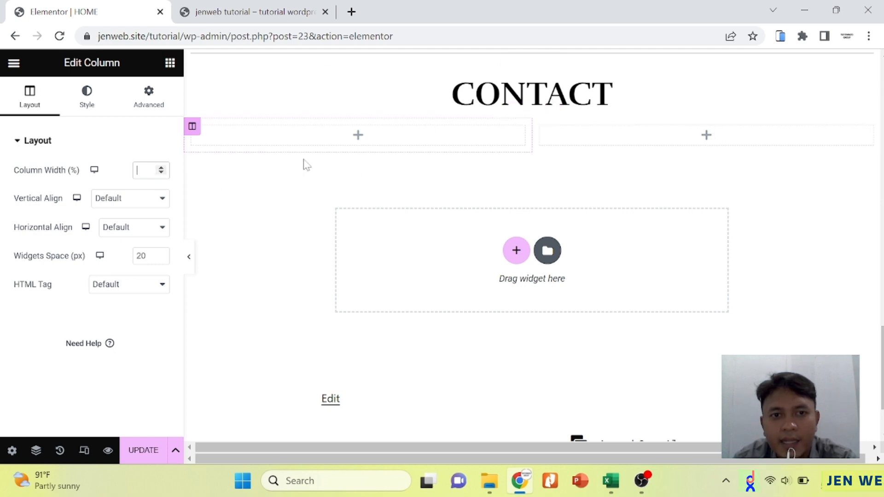
Set the width of the first column under the CONTACT heading to 70%
{"action": "scroll", "coordinate": [404, 197], "scroll_direction": "up", "scroll_amount": 10}
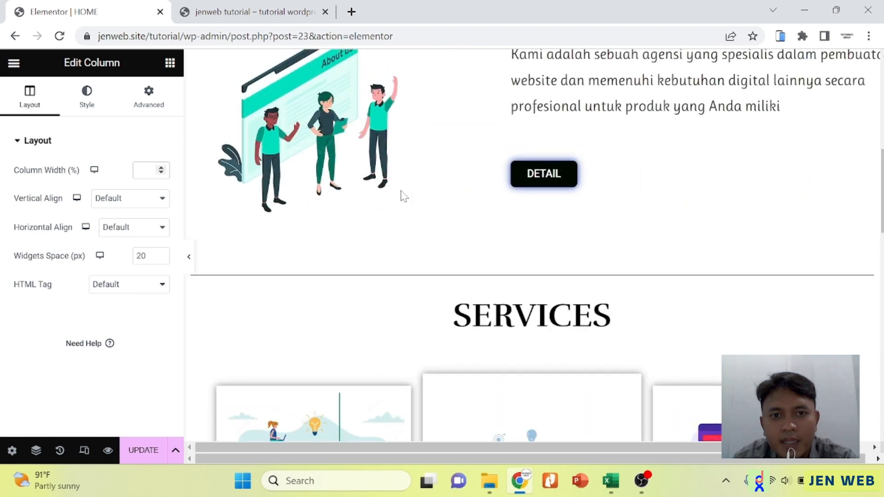
{"action": "scroll", "coordinate": [467, 217], "scroll_direction": "down", "scroll_amount": 10}
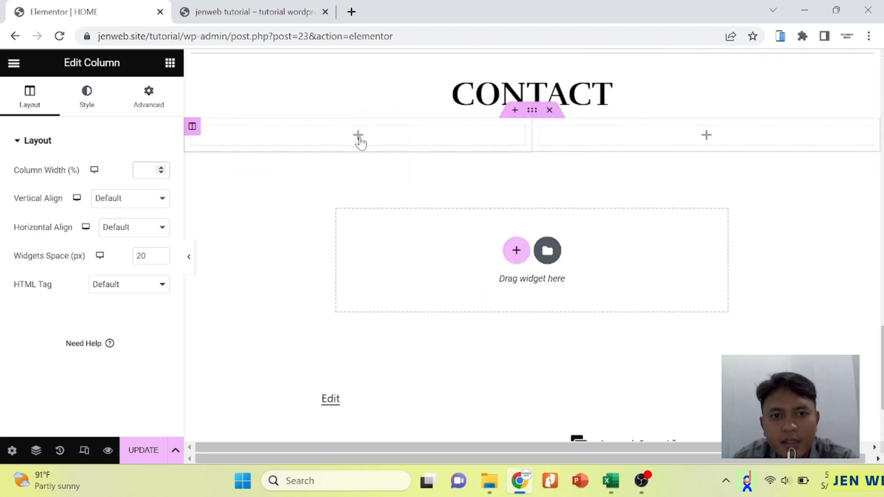
{"action": "left_click", "coordinate": [235, 143]}
{"action": "left_click", "coordinate": [193, 128]}
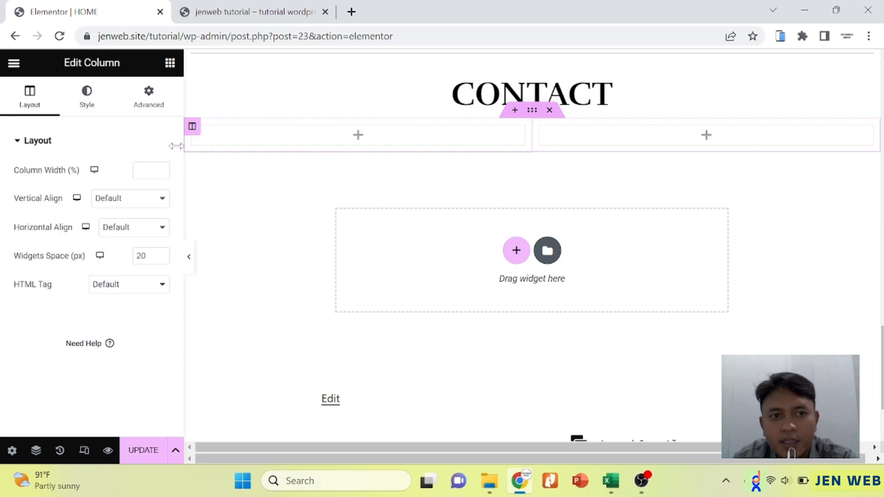
{"action": "left_click", "coordinate": [147, 170]}
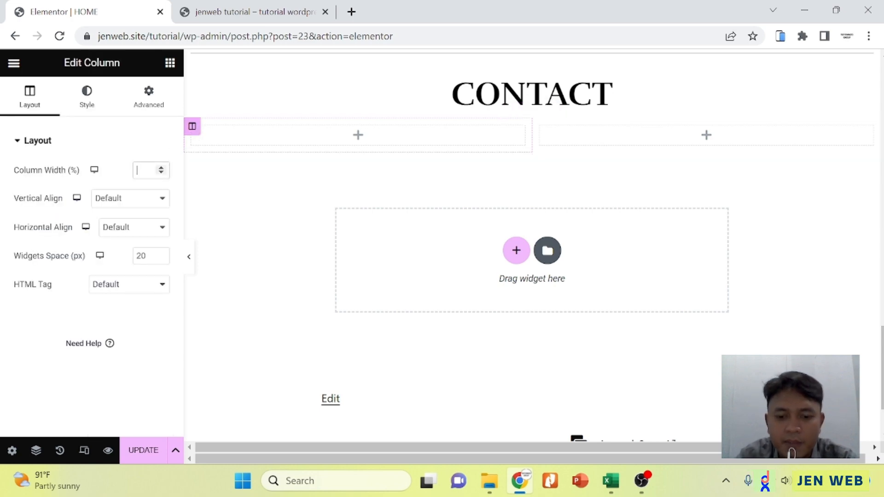
{"action": "type", "text": "70"}
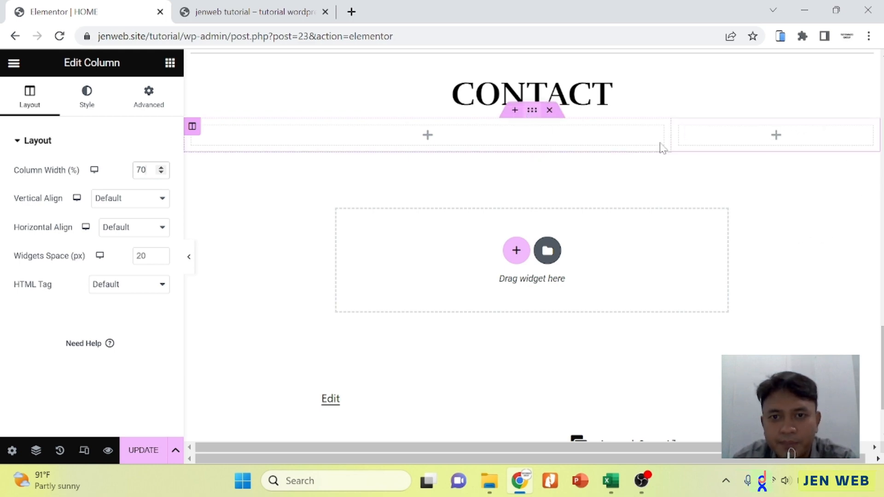
Add an Image widget to the narrow column and a Text Editor widget to the wide column under CONTACT
{"action": "left_click", "coordinate": [775, 135]}
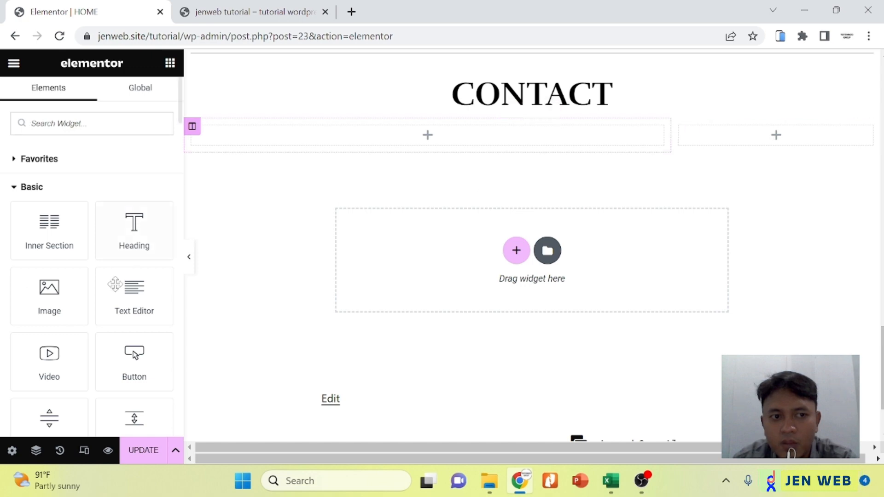
{"action": "left_click_drag", "start_coordinate": [49, 297], "coordinate": [798, 147]}
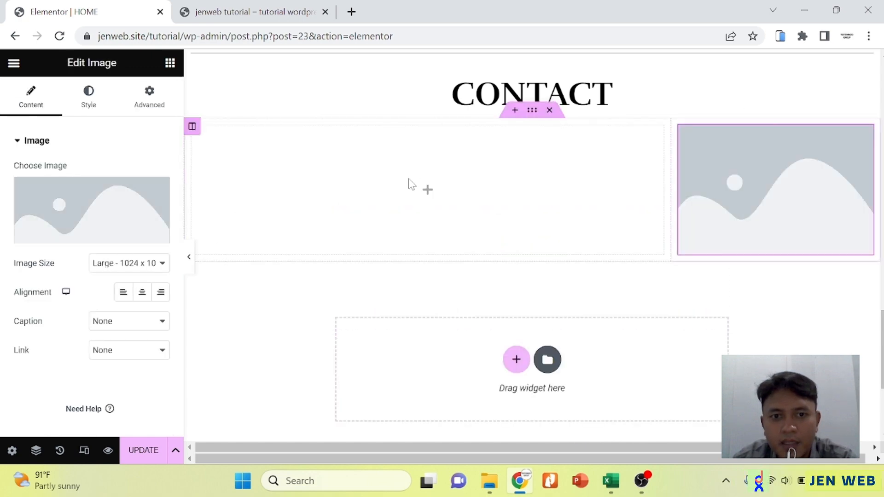
{"action": "left_click", "coordinate": [427, 190]}
{"action": "left_click_drag", "start_coordinate": [124, 297], "coordinate": [428, 191]}
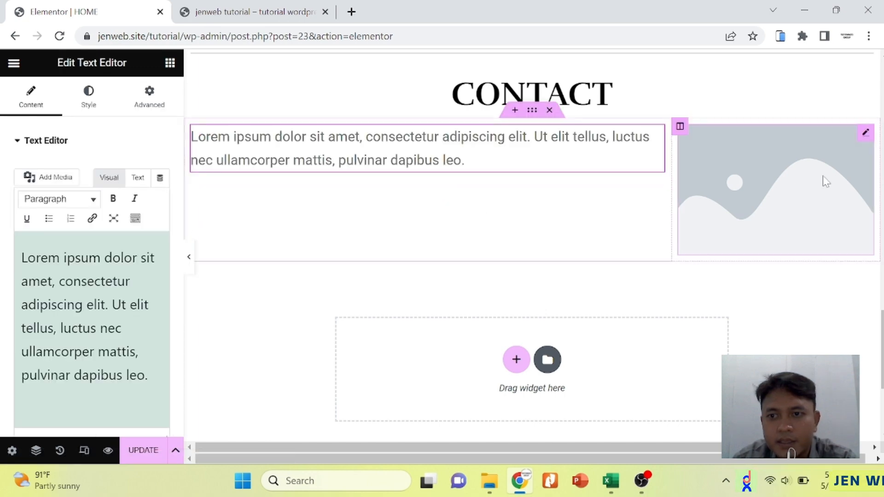
Upload HOME - CONTACT.png as the picture of the CONTACT image widget and update the page
{"action": "left_click", "coordinate": [769, 192]}
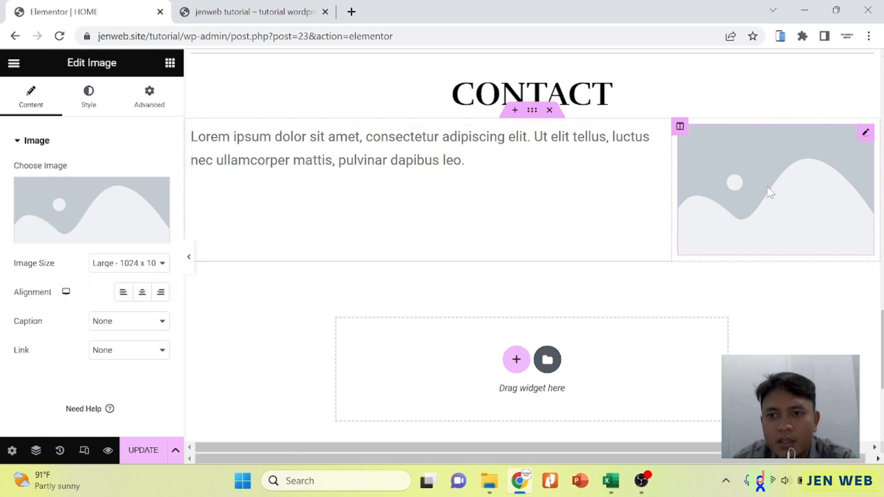
{"action": "left_click", "coordinate": [88, 211]}
{"action": "left_click", "coordinate": [217, 121]}
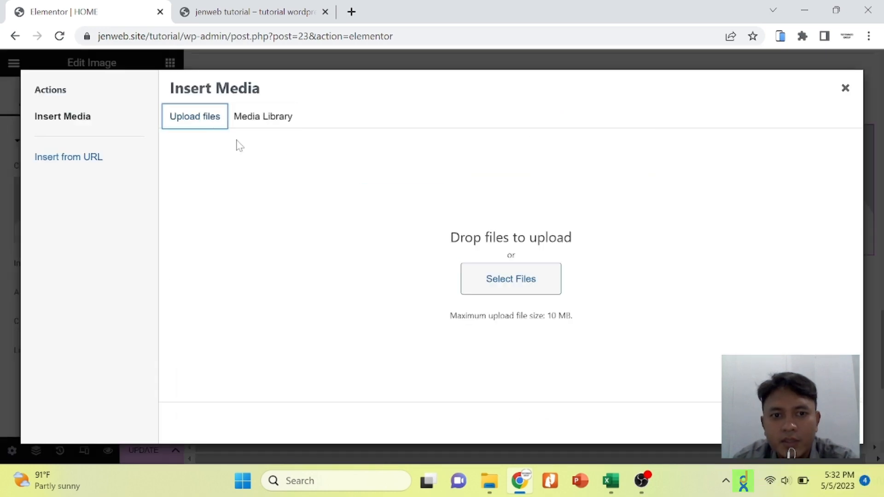
{"action": "left_click", "coordinate": [525, 286]}
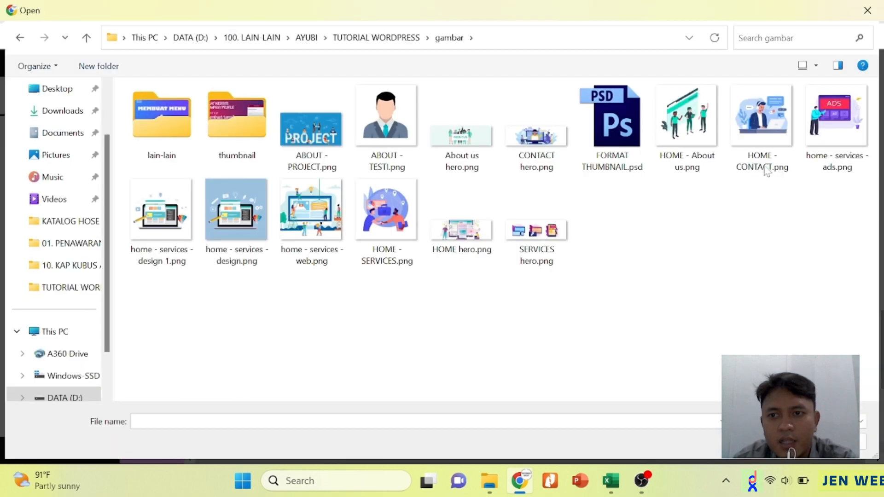
{"action": "left_click", "coordinate": [762, 133]}
{"action": "key", "text": "Return"}
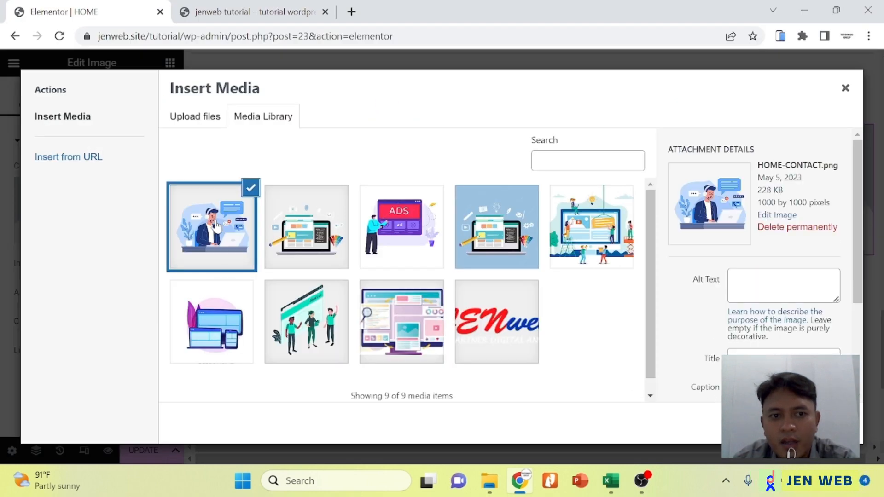
{"action": "left_click", "coordinate": [829, 424]}
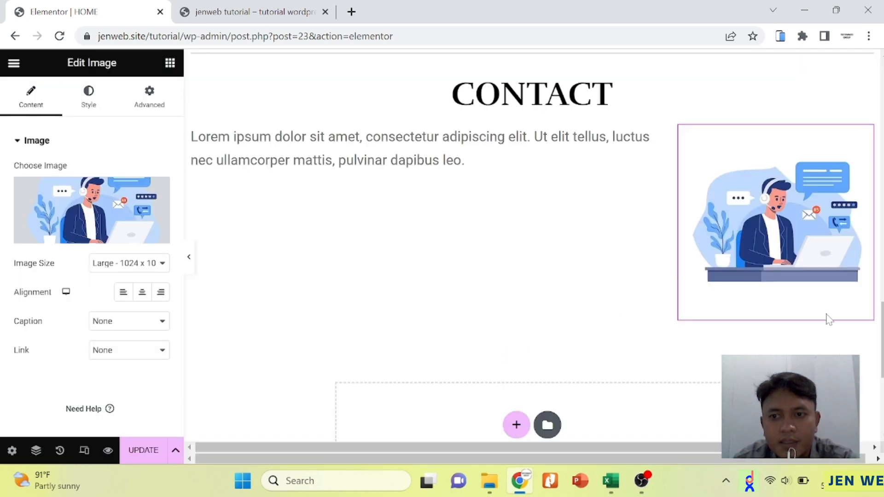
{"action": "left_click", "coordinate": [138, 450]}
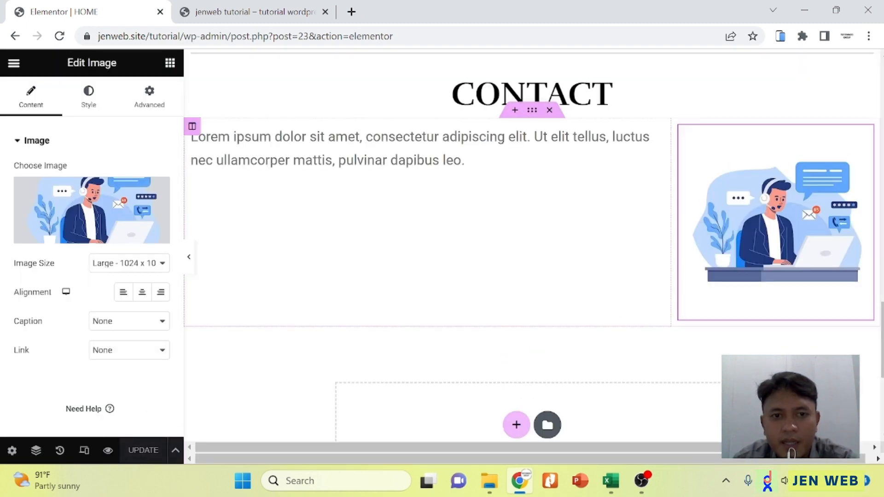
Replace the placeholder paragraph in the wide CONTACT column with "Butuh Bantuan ?"
{"action": "left_click", "coordinate": [465, 160]}
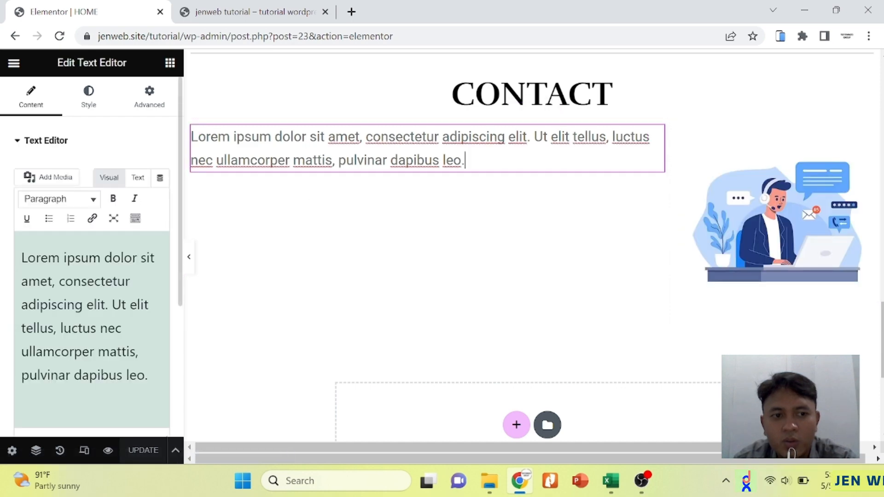
{"action": "left_click_drag", "start_coordinate": [149, 375], "coordinate": [22, 257]}
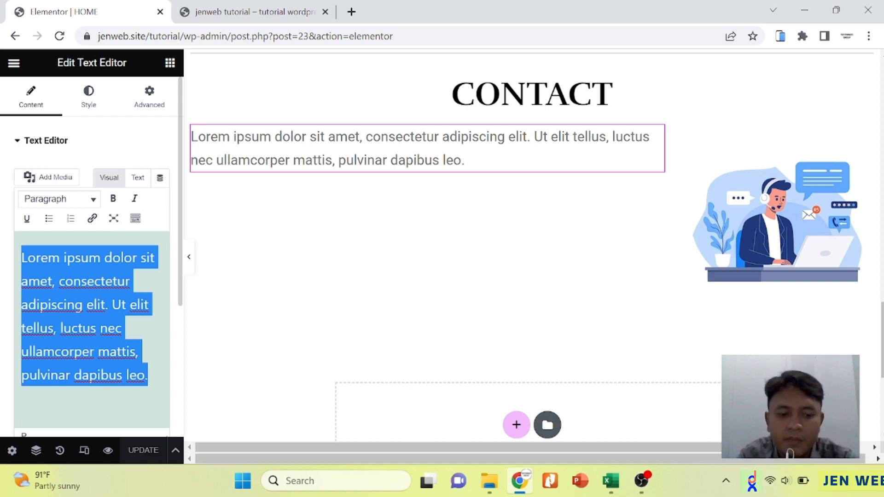
{"action": "type", "text": "Butuh B"}
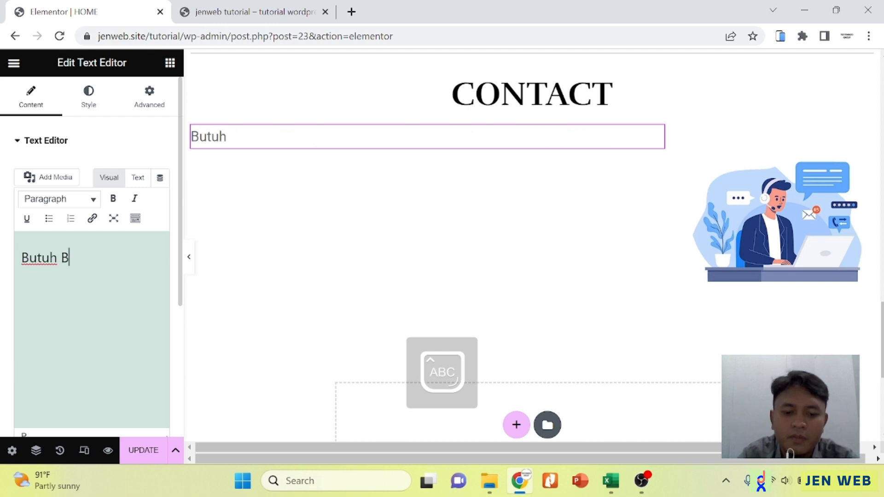
{"action": "type", "text": "ntuan ?"}
{"action": "key", "text": "Left"}
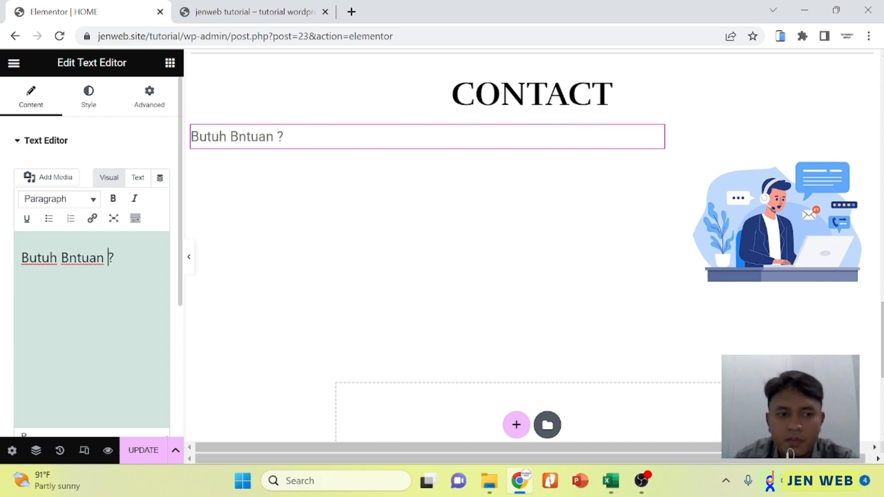
{"action": "type", "text": "a"}
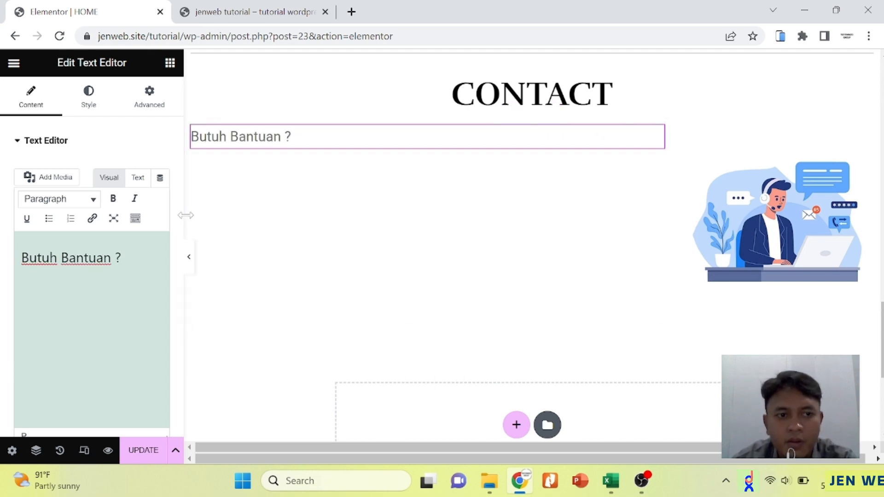
Duplicate the "Butuh Bantuan ?" text widget and change the copy to "Hubungi kami sekarang juga untuk mendapatkan penawaran menarik !"
{"action": "right_click", "coordinate": [650, 137]}
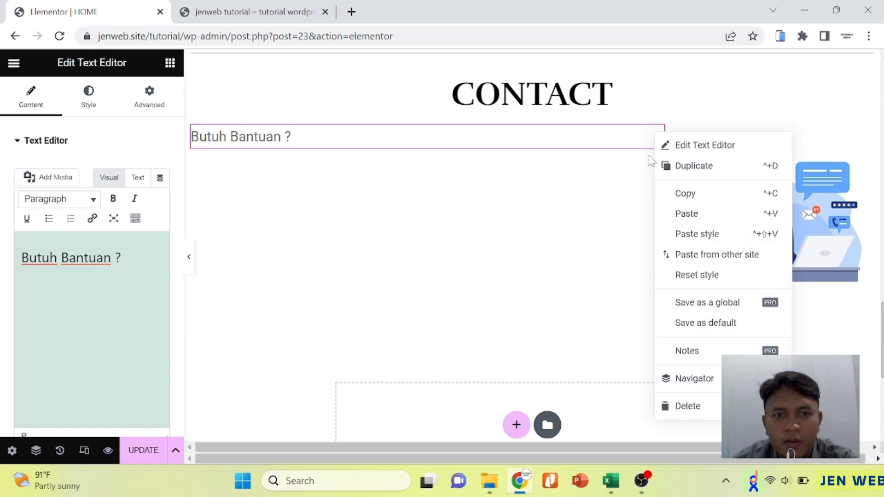
{"action": "left_click", "coordinate": [694, 166]}
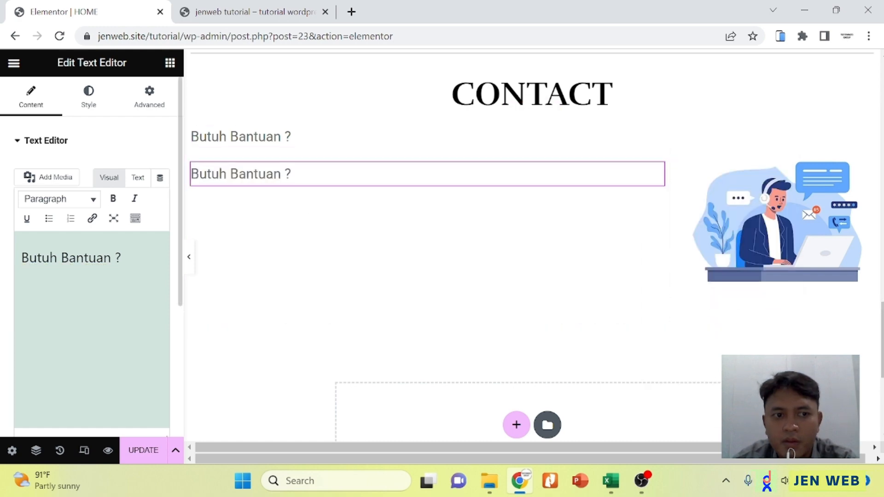
{"action": "left_click", "coordinate": [290, 136]}
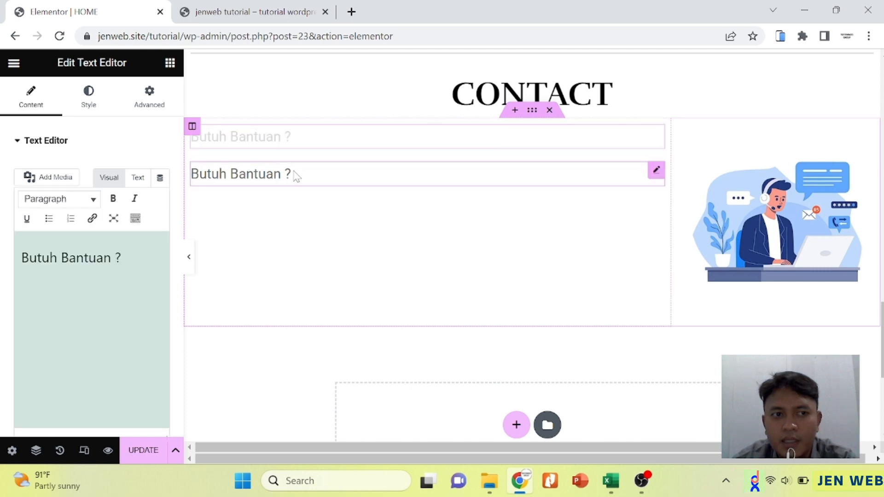
{"action": "left_click", "coordinate": [293, 175]}
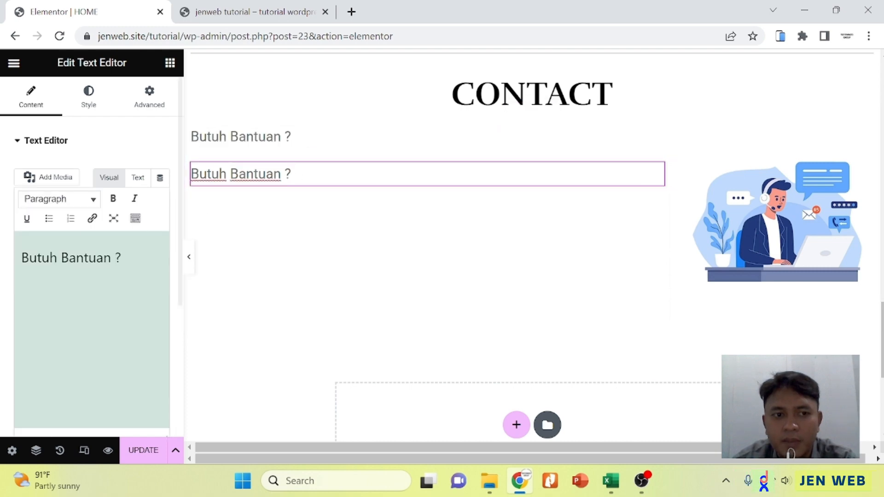
{"action": "left_click_drag", "start_coordinate": [121, 258], "coordinate": [21, 258]}
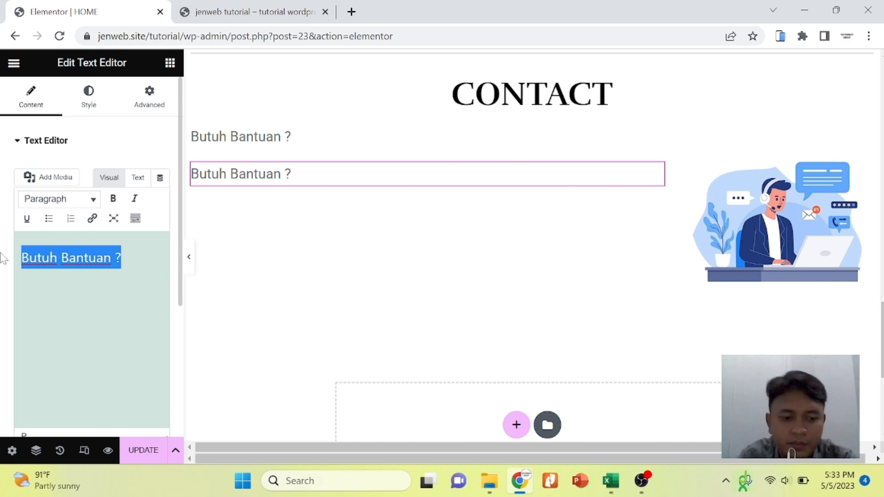
{"action": "key", "text": "Caps_Lock"}
{"action": "type", "text": "H"}
{"action": "key", "text": "Caps_Lock"}
{"action": "type", "text": "ubung"}
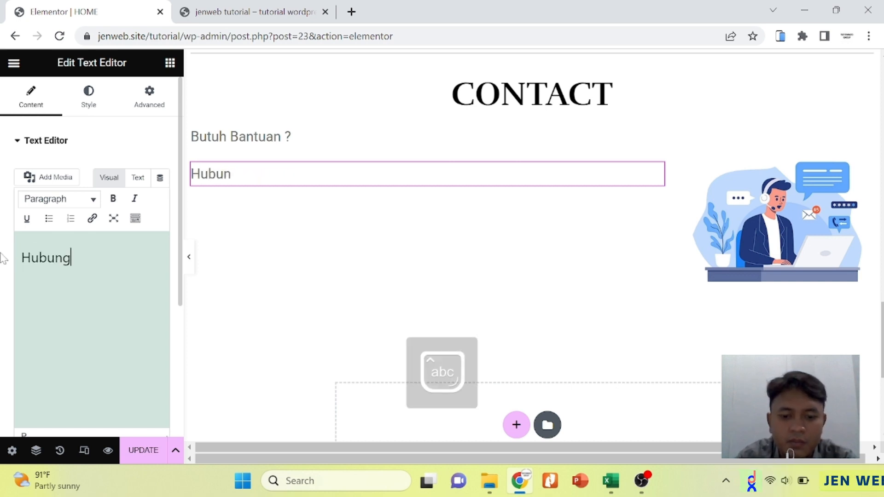
{"action": "type", "text": "i kami sekara"}
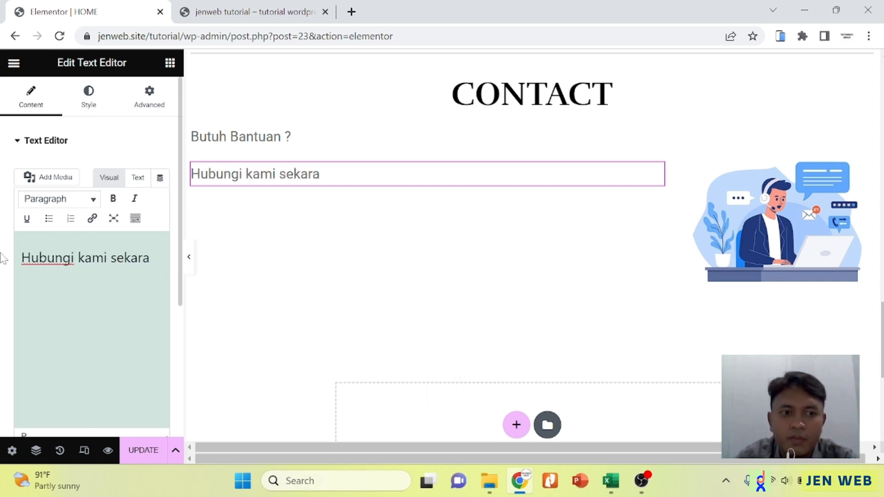
{"action": "type", "text": "ng juga"}
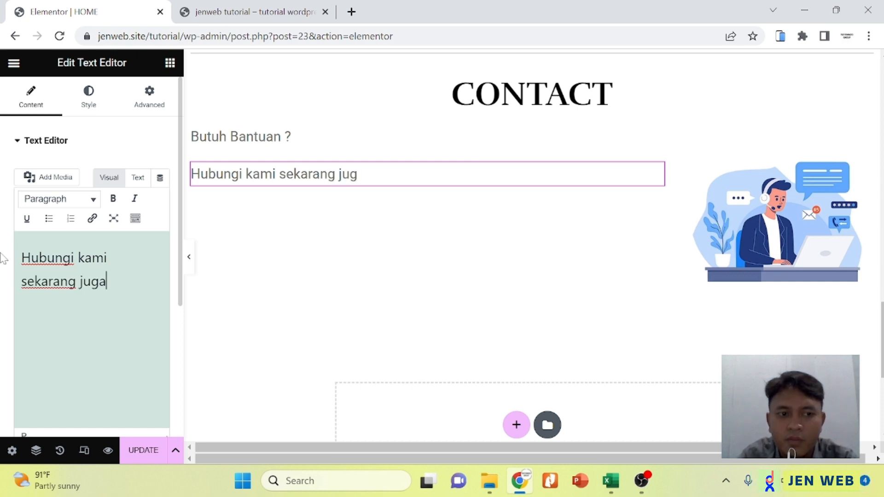
{"action": "type", "text": " untuk mendapat"}
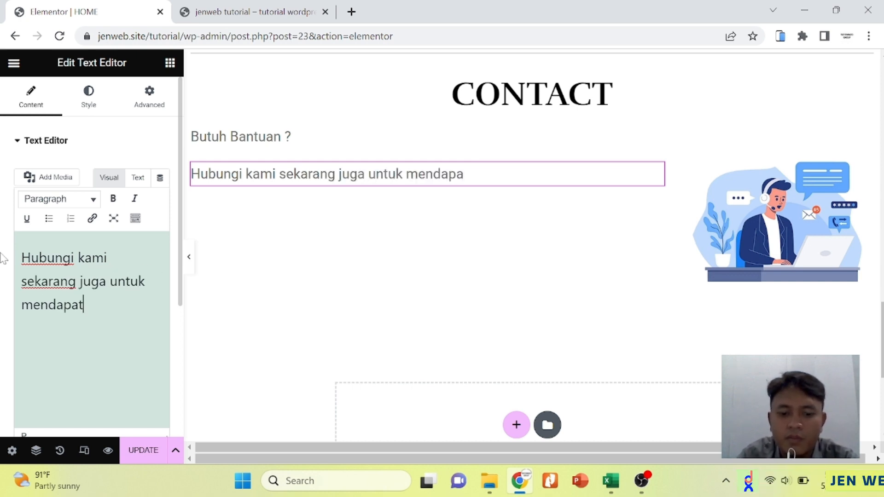
{"action": "type", "text": "kan penawar"}
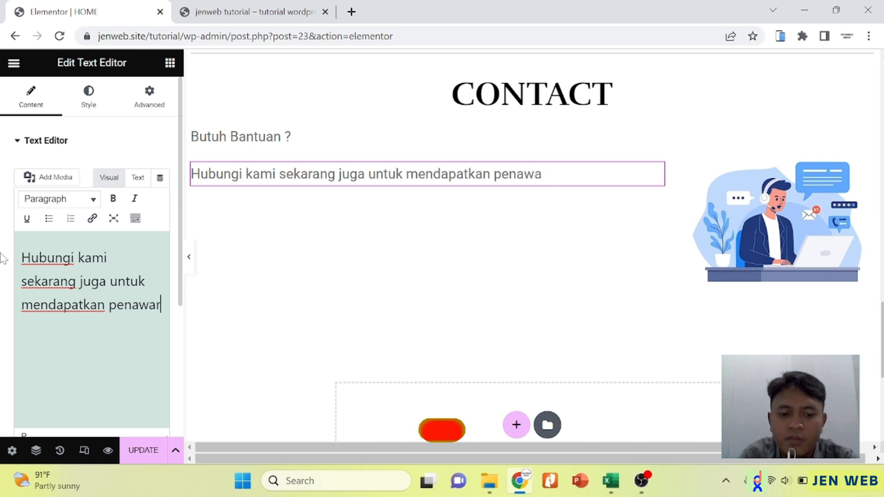
{"action": "type", "text": "an menarik !"}
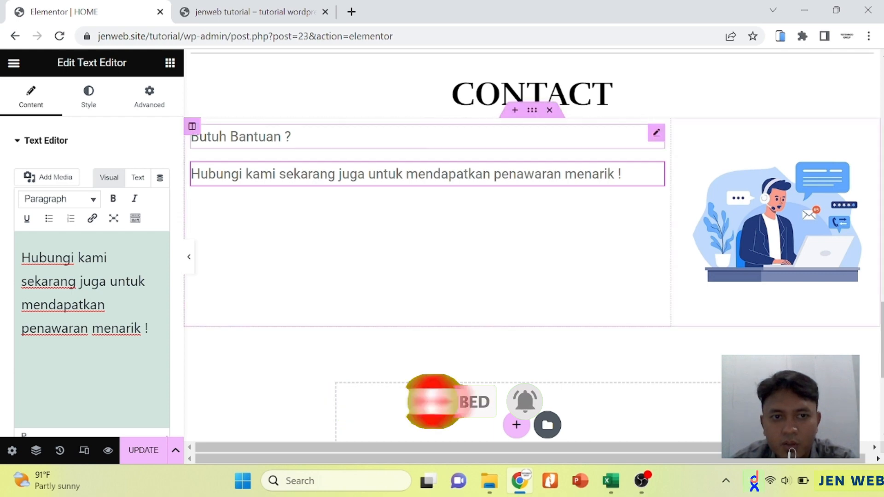
Center the "Butuh Bantuan ?" text and set its text color to dark gray #555353
{"action": "left_click", "coordinate": [277, 138]}
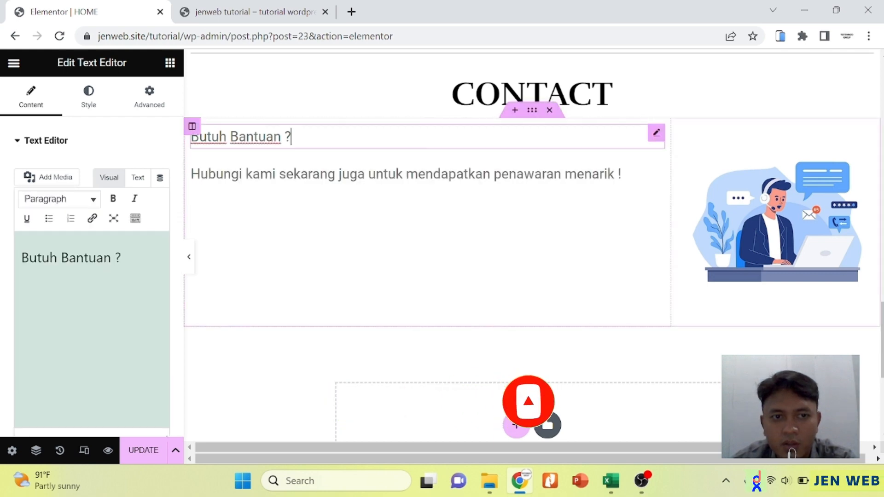
{"action": "left_click", "coordinate": [89, 100]}
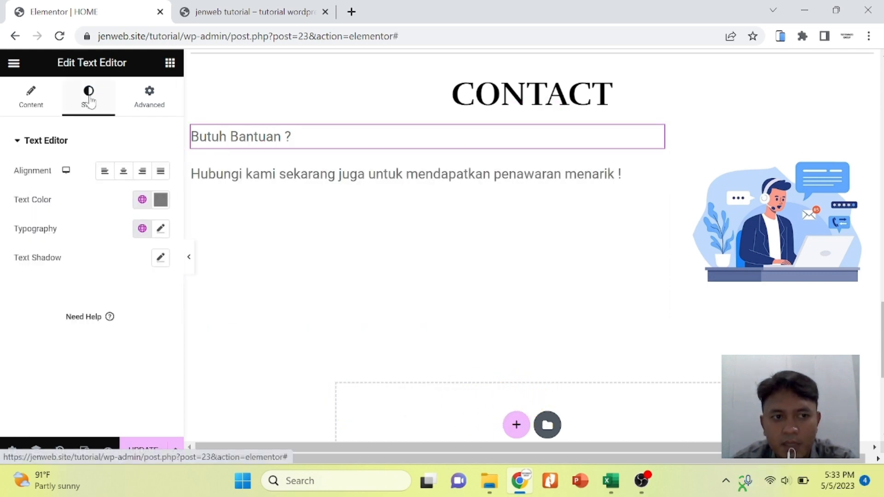
{"action": "left_click", "coordinate": [123, 173]}
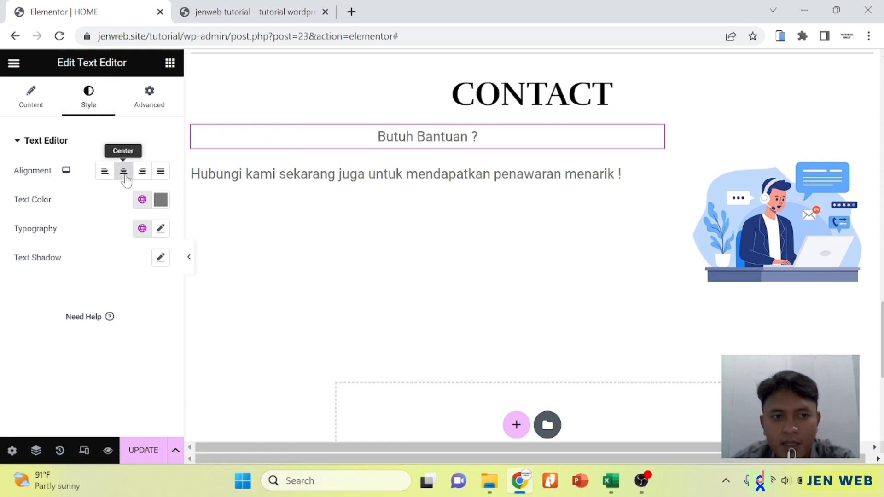
{"action": "left_click", "coordinate": [162, 203]}
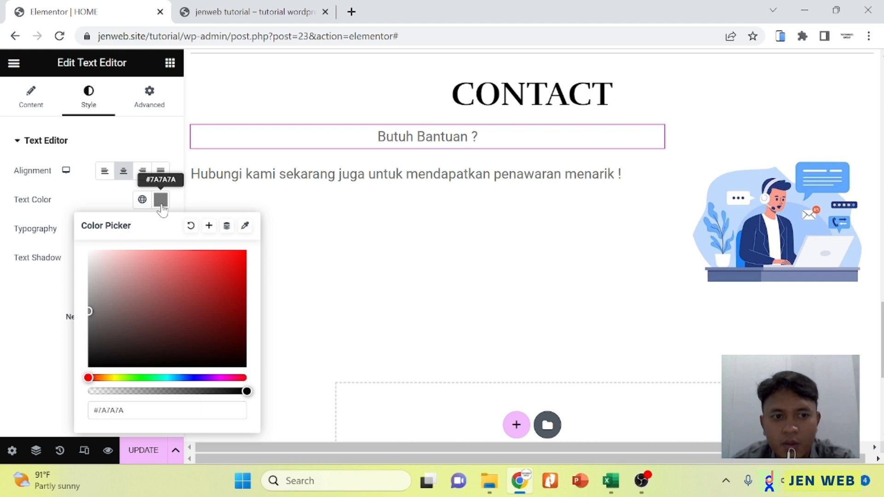
{"action": "left_click", "coordinate": [161, 199]}
{"action": "left_click", "coordinate": [160, 199]}
{"action": "left_click", "coordinate": [91, 328]}
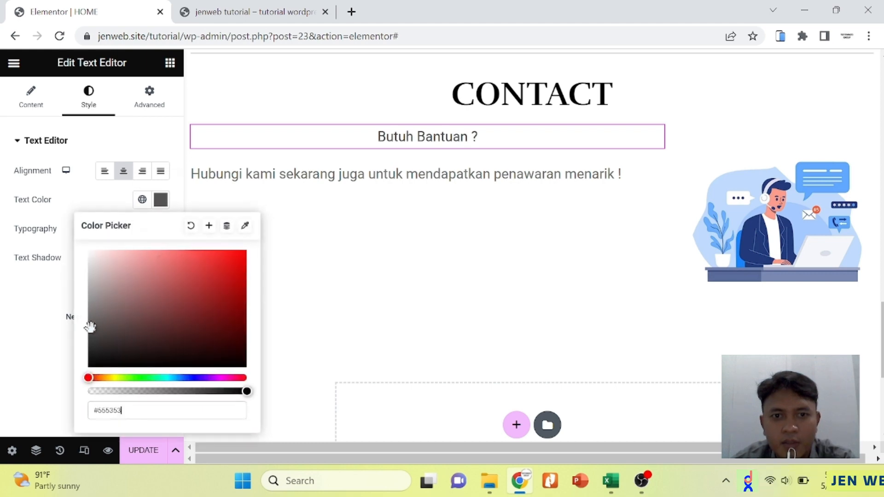
Set the "Butuh Bantuan ?" text to the Rubik font family at a size of 35 px
{"action": "left_click", "coordinate": [16, 344]}
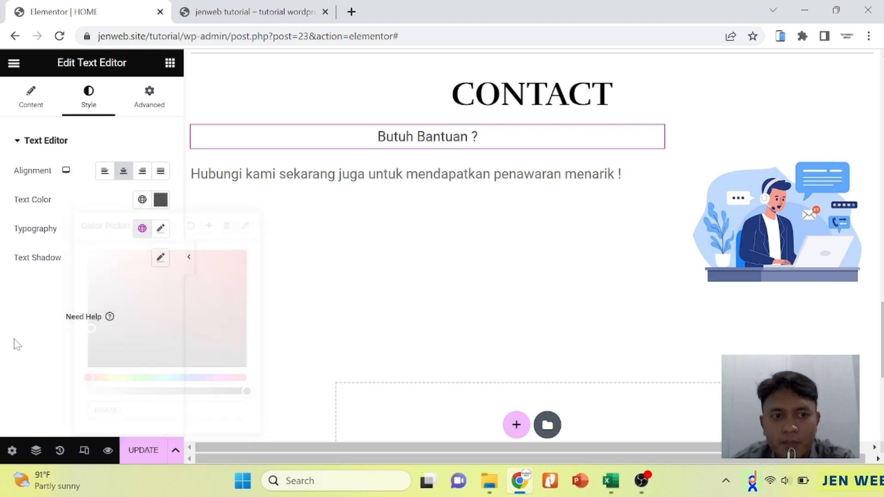
{"action": "left_click", "coordinate": [161, 229]}
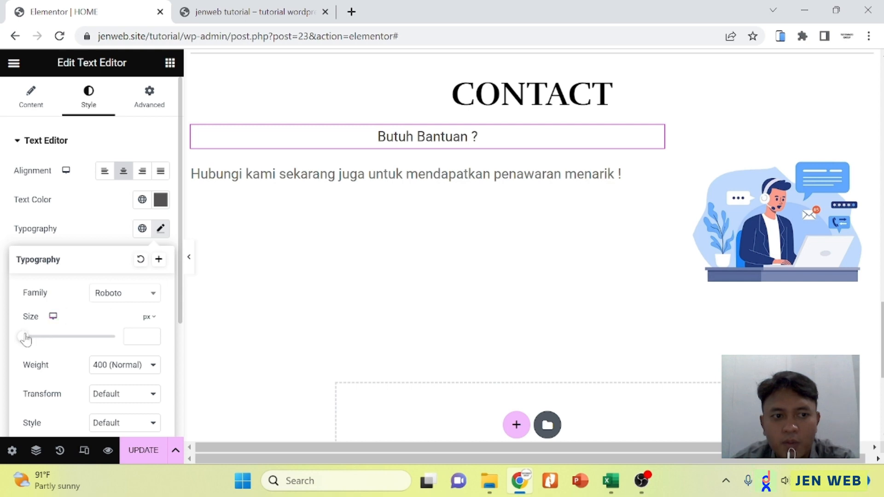
{"action": "left_click_drag", "start_coordinate": [26, 339], "coordinate": [43, 349]}
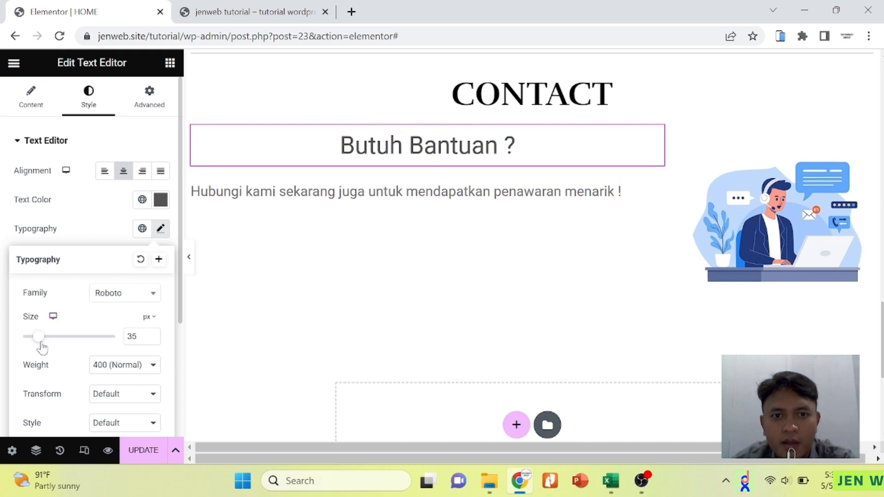
{"action": "left_click", "coordinate": [131, 300]}
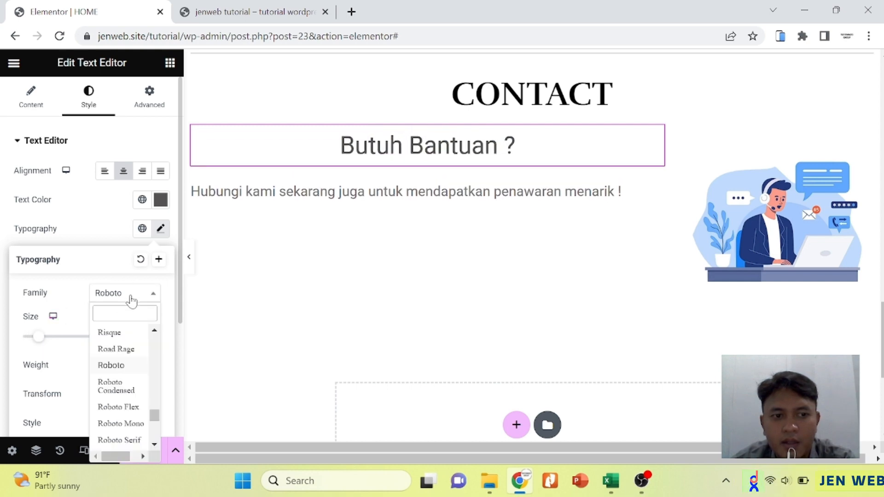
{"action": "scroll", "coordinate": [115, 380], "scroll_direction": "down", "scroll_amount": 2}
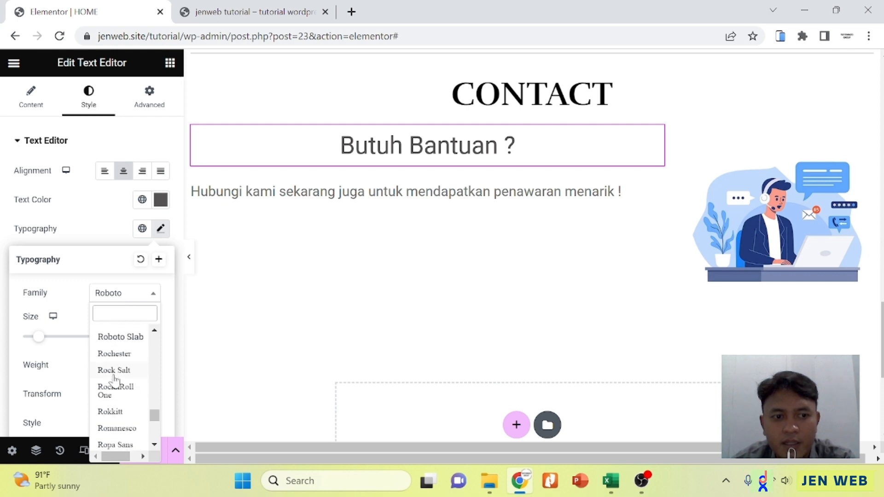
{"action": "scroll", "coordinate": [115, 382], "scroll_direction": "down", "scroll_amount": 2}
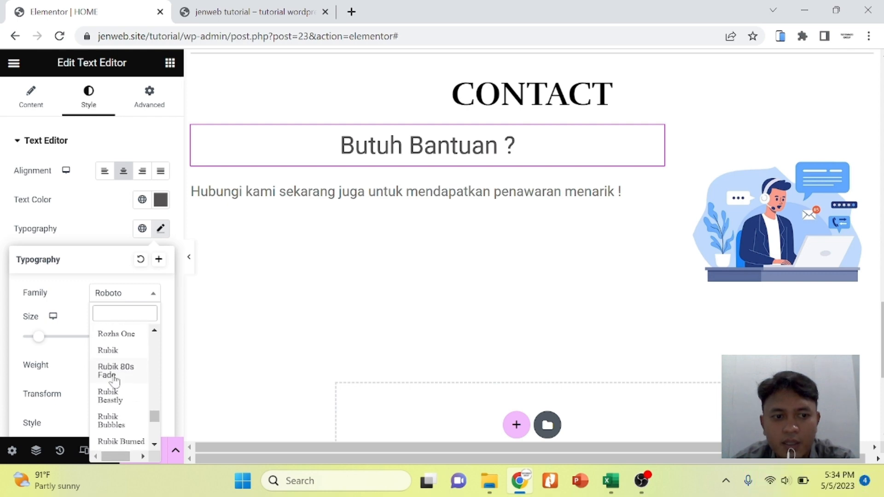
{"action": "left_click", "coordinate": [116, 354]}
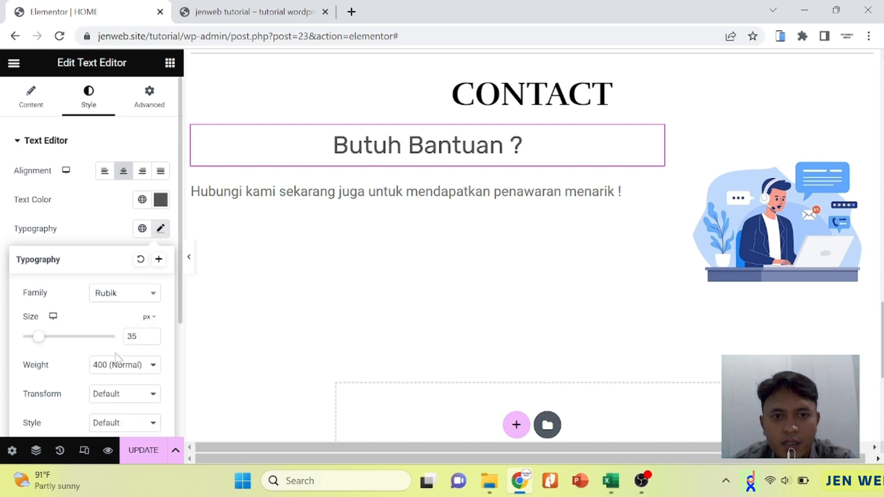
Set the "Hubungi kami sekarang juga" text color to gray #6C6A6A and center the text
{"action": "left_click", "coordinate": [258, 192]}
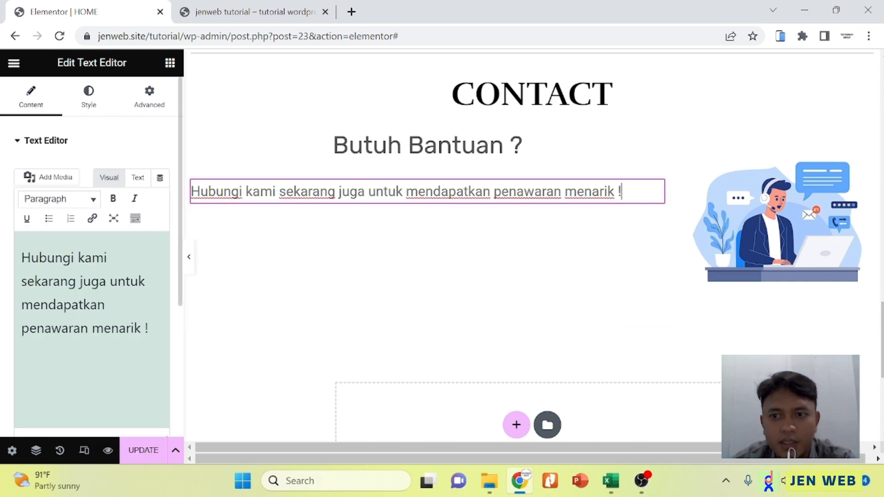
{"action": "left_click", "coordinate": [87, 104]}
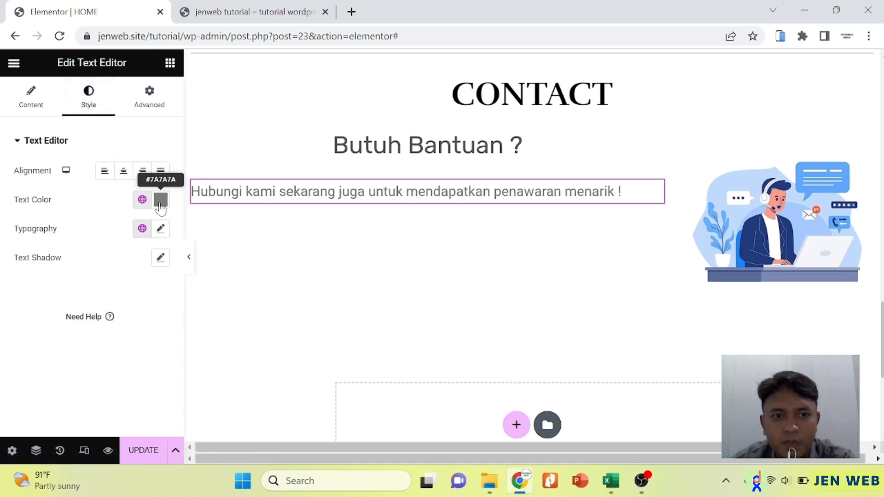
{"action": "left_click", "coordinate": [160, 203]}
{"action": "left_click", "coordinate": [93, 346]}
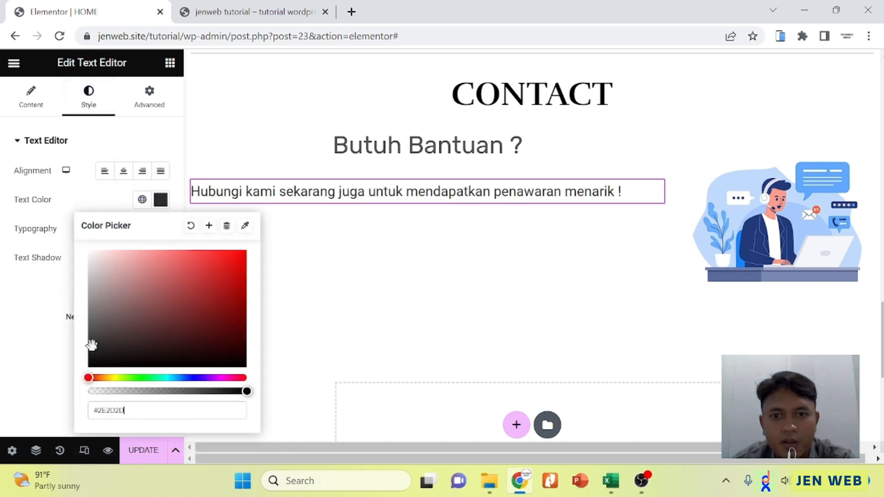
{"action": "left_click", "coordinate": [89, 316]}
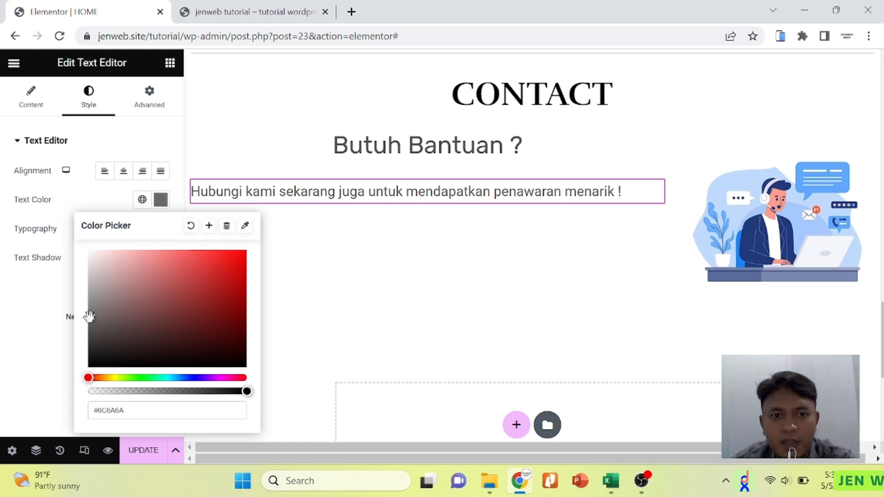
{"action": "left_click", "coordinate": [38, 322]}
{"action": "left_click", "coordinate": [123, 172]}
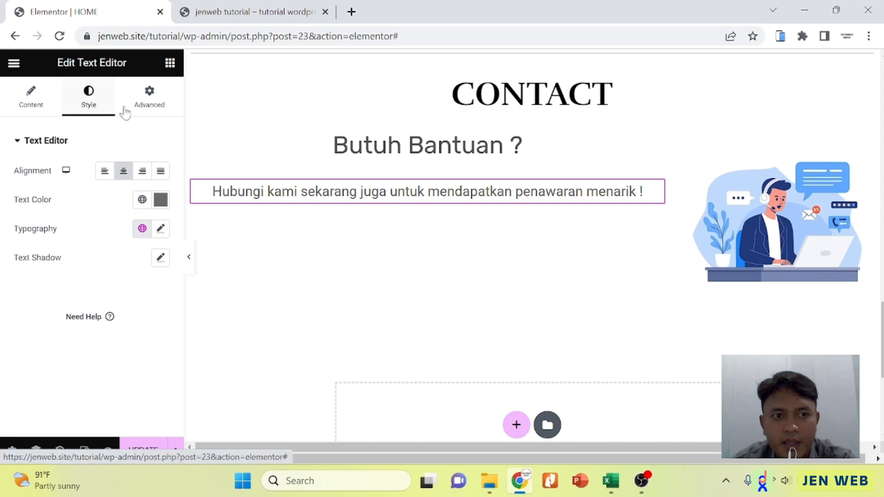
Set the font size of the "Hubungi kami sekarang juga" text to 19 px
{"action": "left_click", "coordinate": [160, 229]}
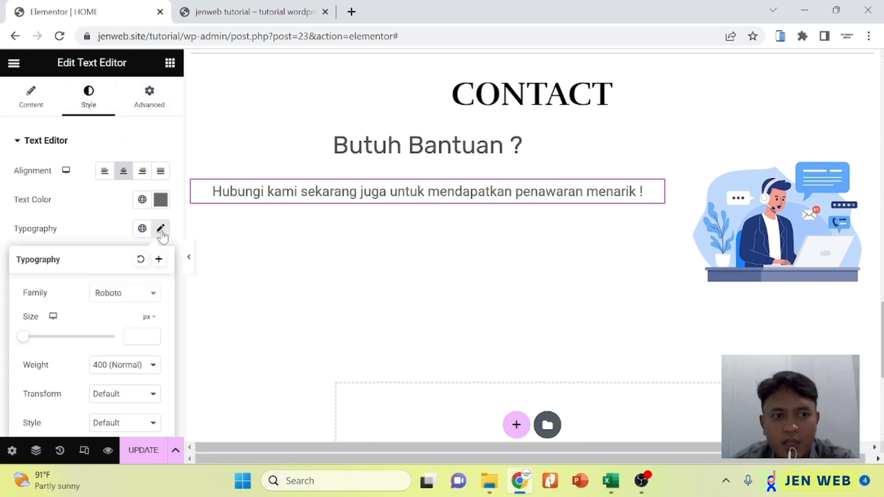
{"action": "scroll", "coordinate": [120, 275], "scroll_direction": "down", "scroll_amount": 2}
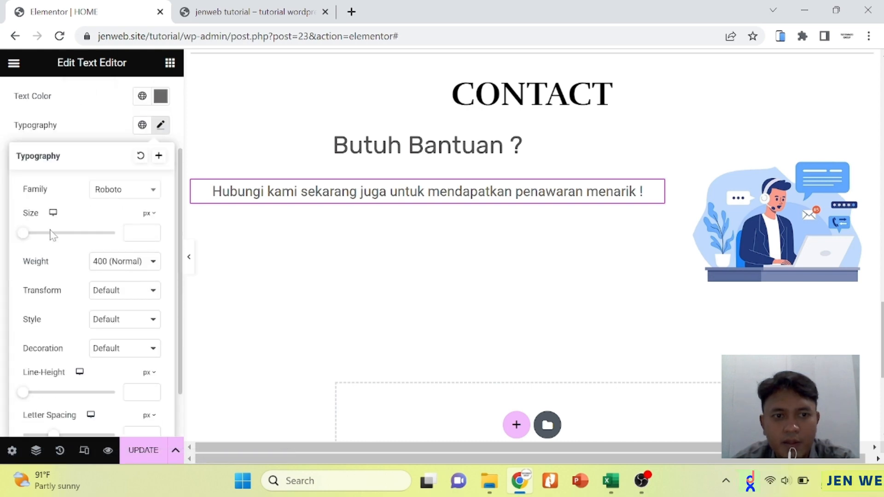
{"action": "left_click_drag", "start_coordinate": [23, 237], "coordinate": [31, 247]}
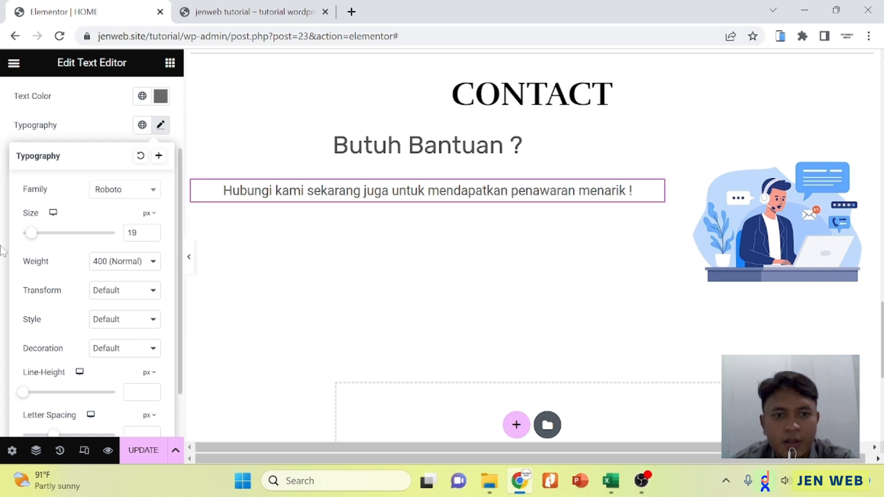
{"action": "scroll", "coordinate": [69, 281], "scroll_direction": "down", "scroll_amount": 1}
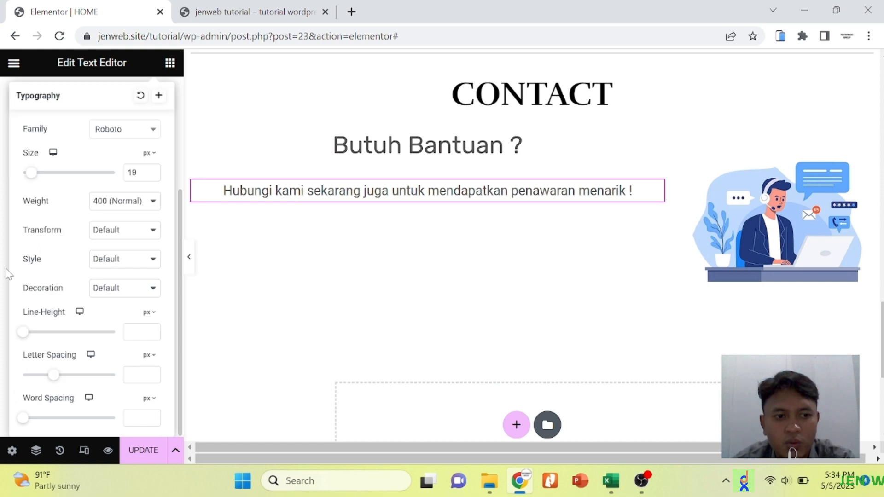
{"action": "left_click", "coordinate": [3, 263]}
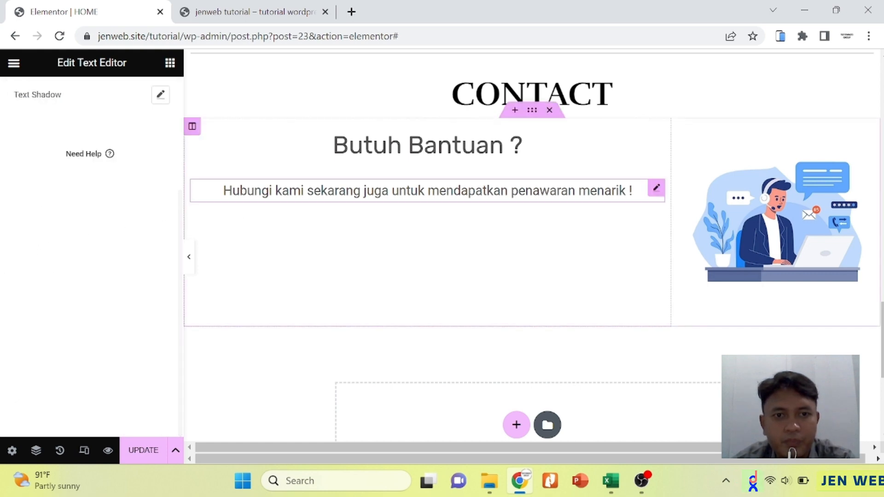
Add "Kami siap membantu kebutuhan digital untuk produk anda." and "Tunggu apa lagi ! ayo hubungi kami sekarang juga !!!" below the Hubungi line; update the page
{"action": "left_click", "coordinate": [643, 191]}
{"action": "left_click", "coordinate": [34, 104]}
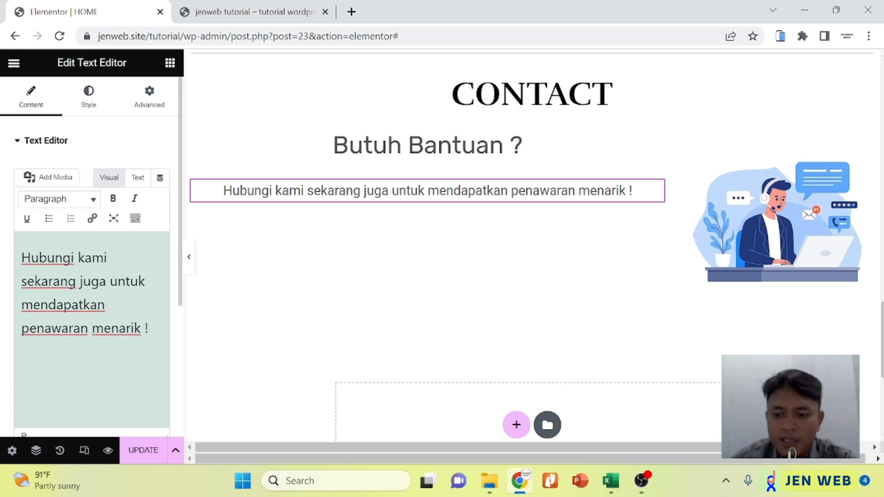
{"action": "type", "text": "Kami siap membantu kebutuhan digital untuk produk anda. Tunggu apa lagi ! ayo hubungi kami sekarang juga"}
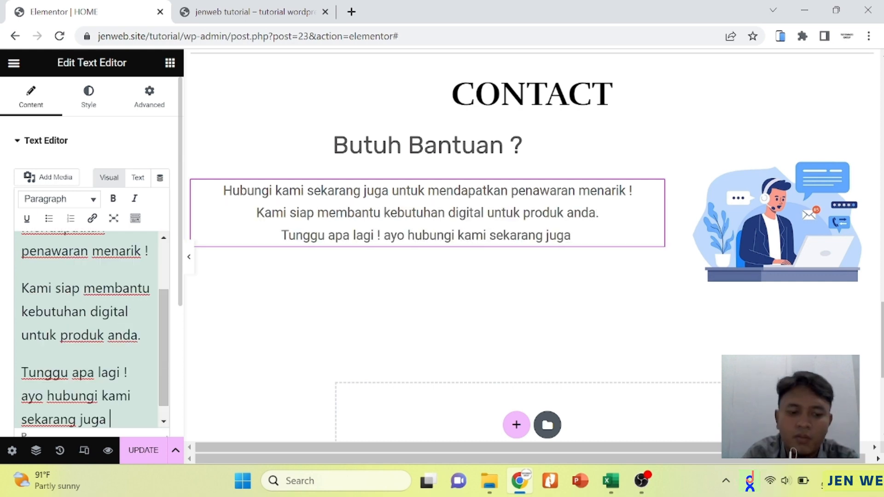
{"action": "type", "text": "!!!"}
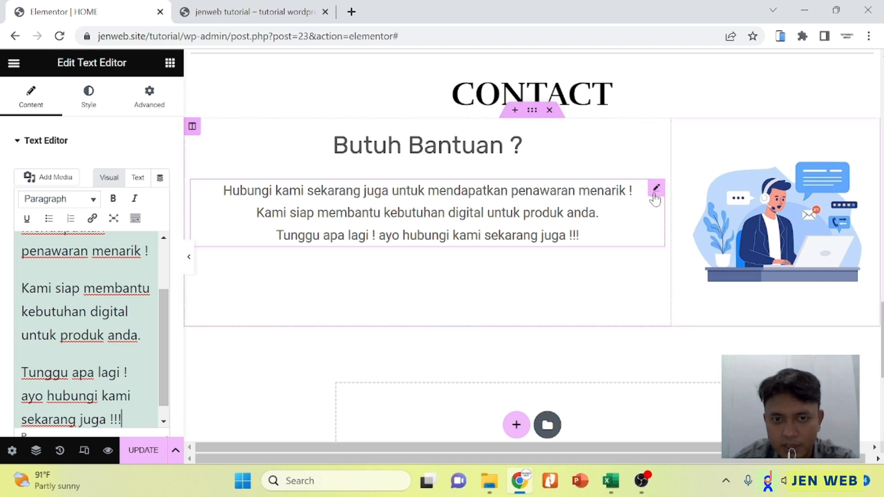
{"action": "left_click", "coordinate": [532, 111]}
{"action": "left_click", "coordinate": [144, 452]}
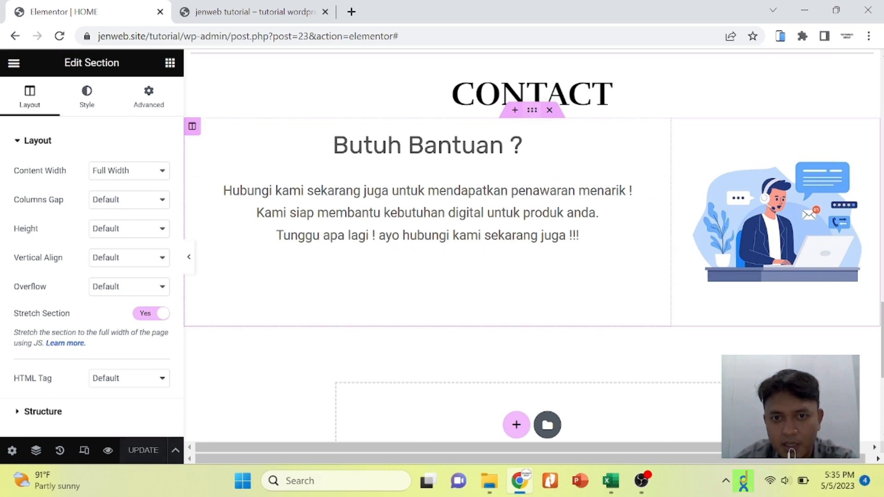
Unlink the margin and padding values of the two-column CONTACT section, set its top margin to 50 px and update the page
{"action": "scroll", "coordinate": [429, 217], "scroll_direction": "up", "scroll_amount": 3}
{"action": "scroll", "coordinate": [428, 216], "scroll_direction": "down", "scroll_amount": 1}
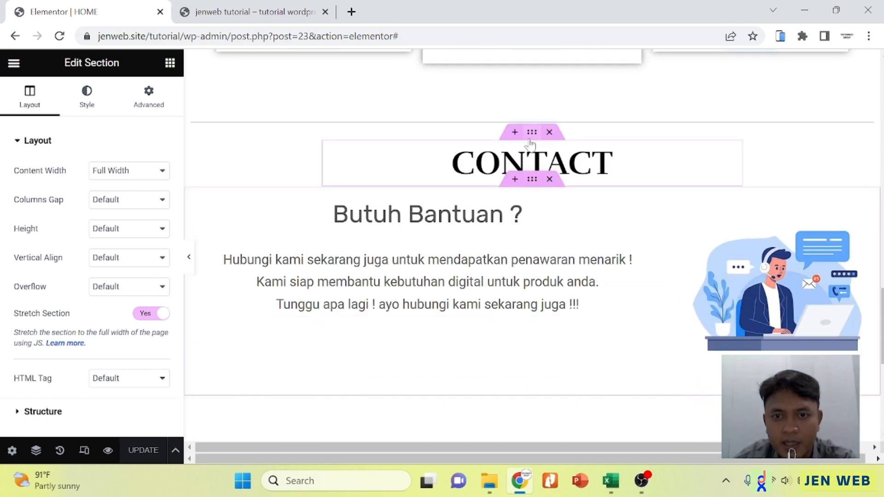
{"action": "left_click", "coordinate": [530, 140]}
{"action": "left_click", "coordinate": [534, 180]}
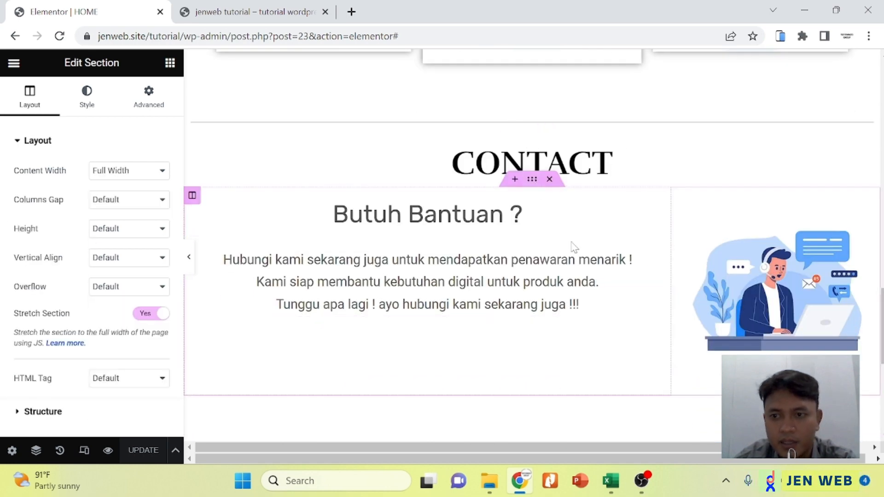
{"action": "left_click", "coordinate": [148, 97]}
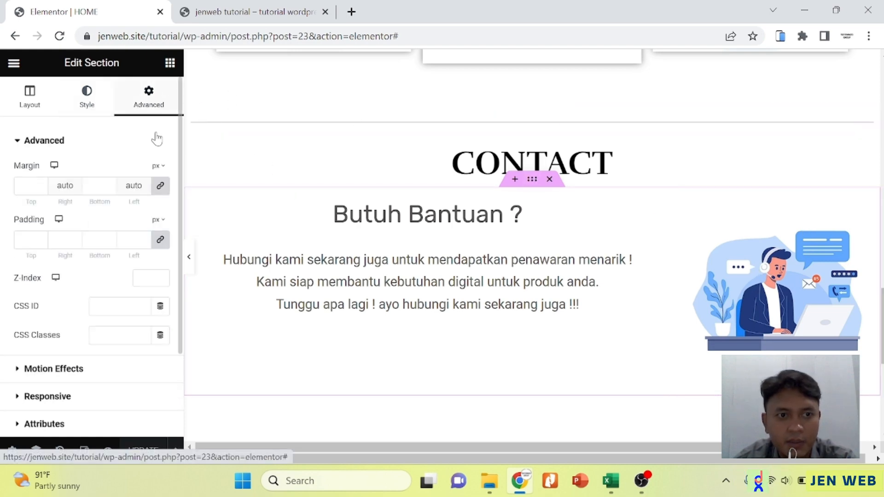
{"action": "left_click", "coordinate": [161, 186]}
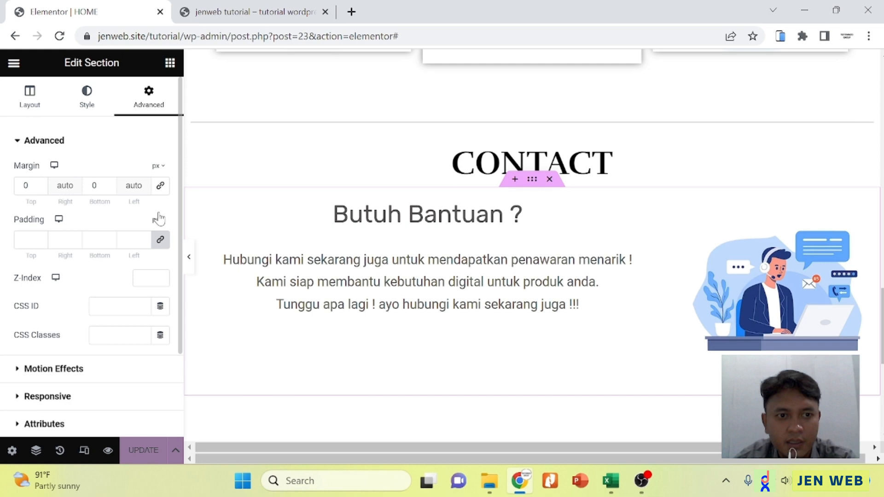
{"action": "left_click", "coordinate": [161, 240]}
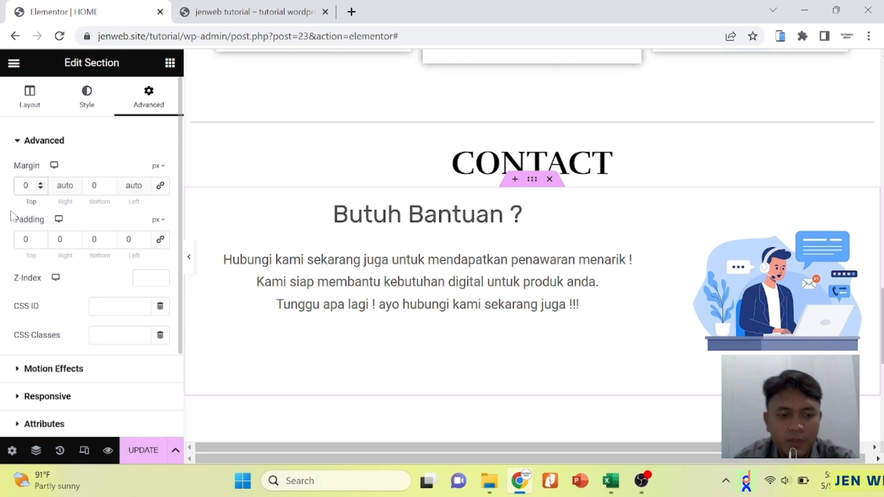
{"action": "type", "text": "5"}
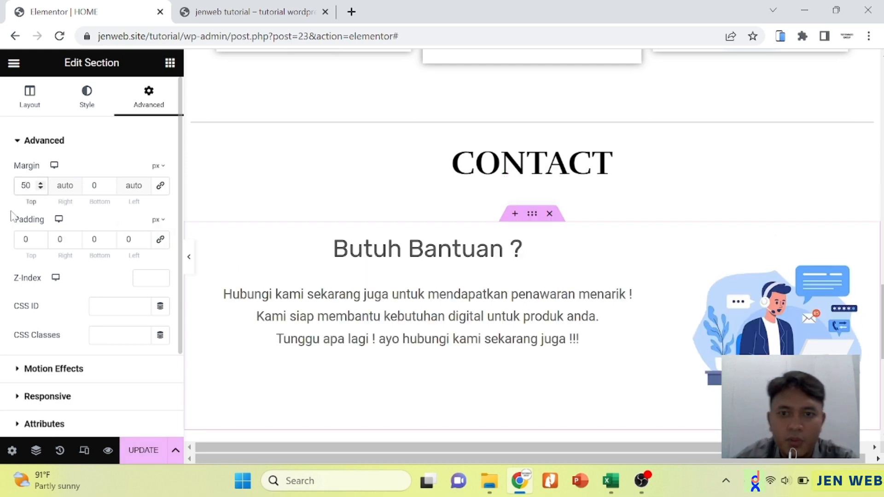
{"action": "left_click", "coordinate": [144, 450]}
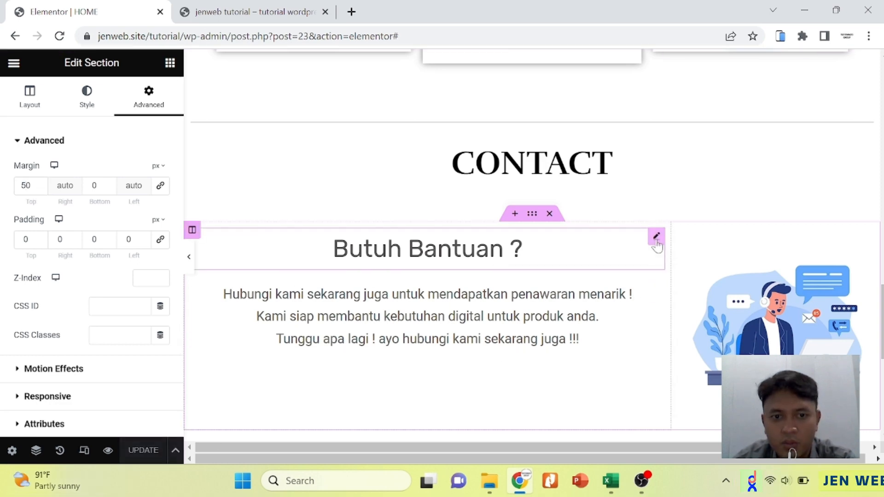
Unlink the margin and padding values of the "Butuh Bantuan ?" text widget, set its bottom margin to 10 px and update the page
{"action": "left_click", "coordinate": [656, 239]}
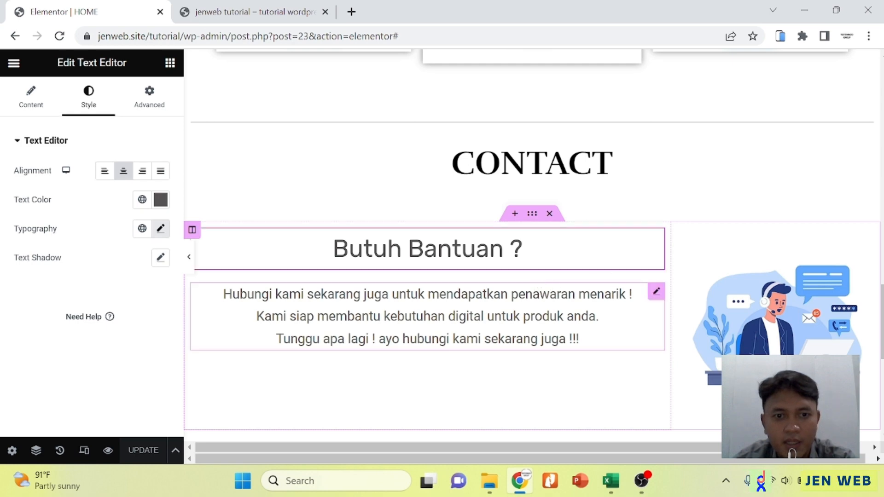
{"action": "left_click", "coordinate": [144, 107]}
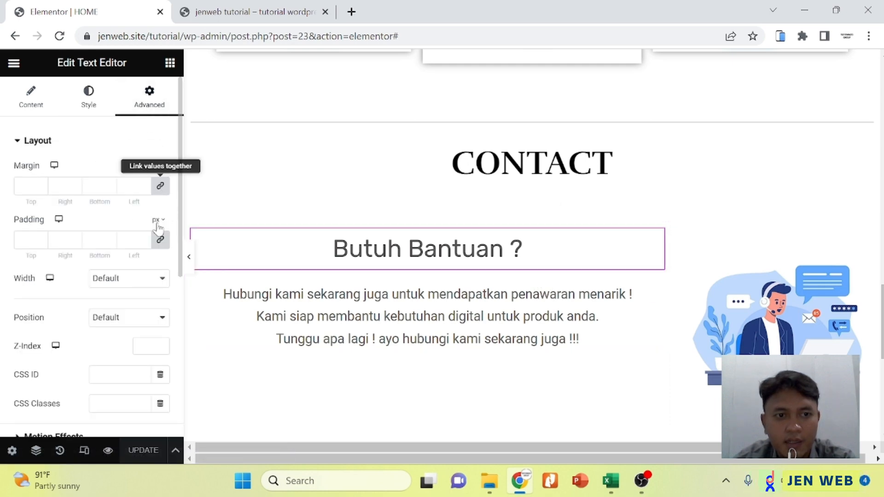
{"action": "left_click", "coordinate": [160, 240]}
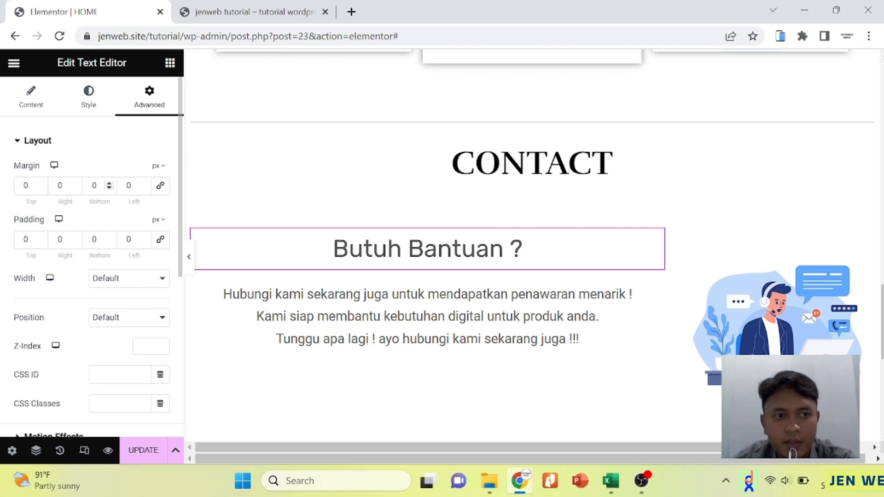
{"action": "left_click", "coordinate": [95, 185]}
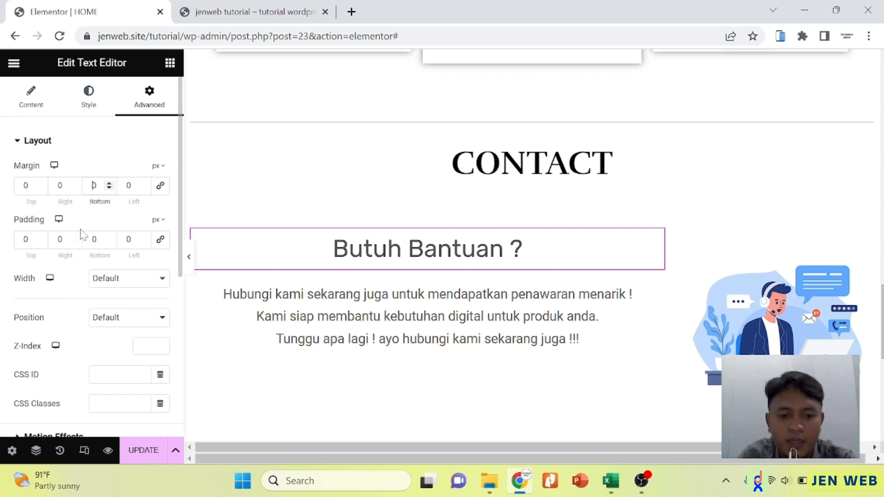
{"action": "type", "text": "5"}
{"action": "key", "text": "BackSpace"}
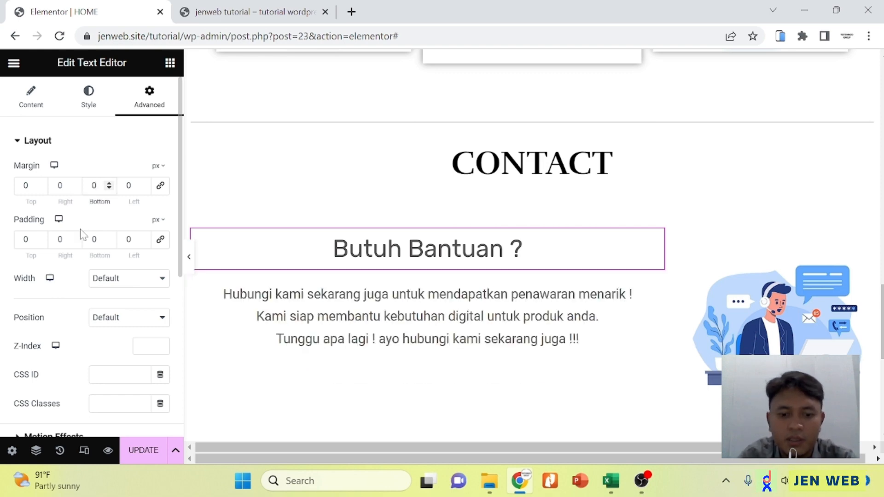
{"action": "type", "text": "1"}
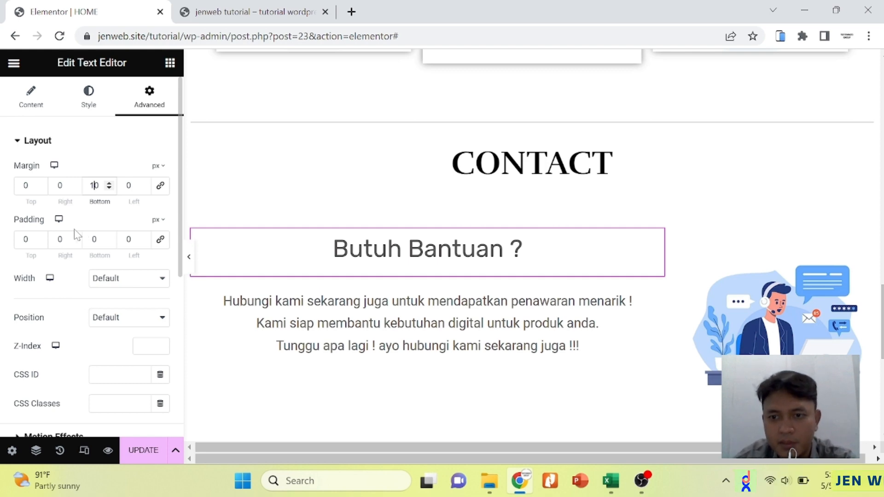
{"action": "left_click", "coordinate": [143, 451]}
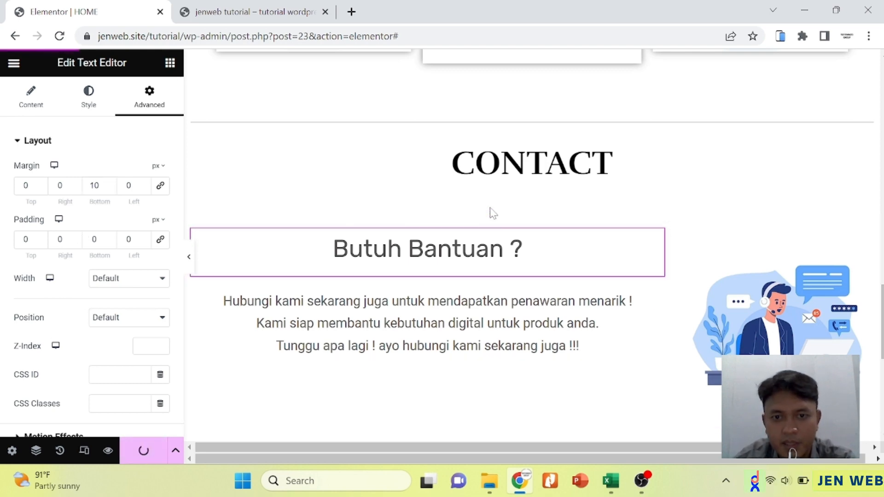
Review the layout and spacing of the CONTACT section and the empty area below it
{"action": "scroll", "coordinate": [491, 213], "scroll_direction": "down", "scroll_amount": 2}
{"action": "scroll", "coordinate": [491, 203], "scroll_direction": "down", "scroll_amount": 2}
{"action": "scroll", "coordinate": [492, 202], "scroll_direction": "up", "scroll_amount": 3}
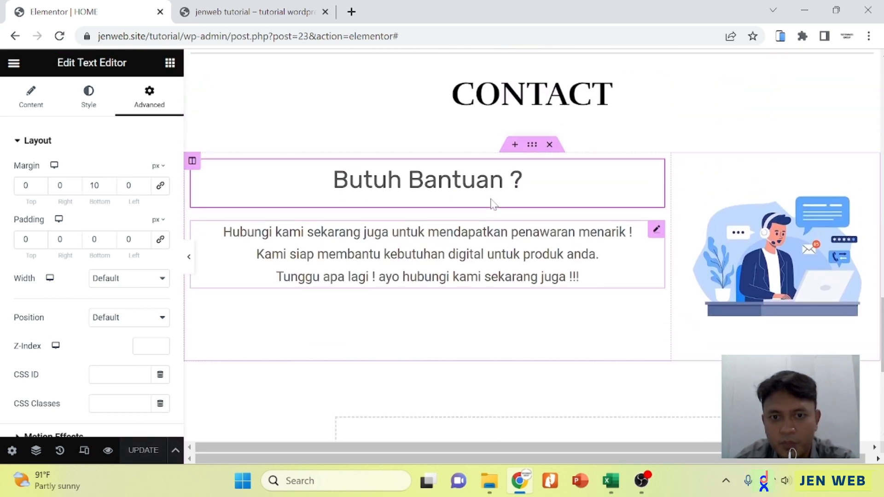
{"action": "scroll", "coordinate": [492, 202], "scroll_direction": "down", "scroll_amount": 2}
{"action": "scroll", "coordinate": [491, 202], "scroll_direction": "up", "scroll_amount": 5}
{"action": "scroll", "coordinate": [491, 203], "scroll_direction": "down", "scroll_amount": 4}
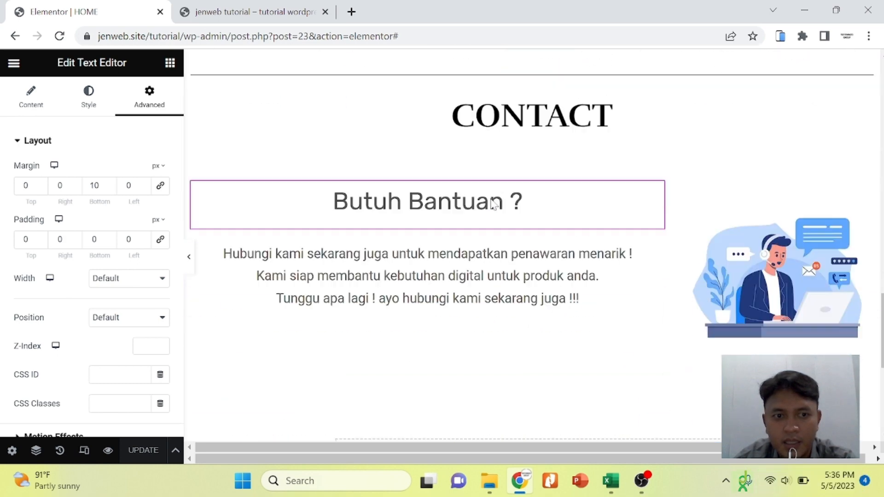
{"action": "scroll", "coordinate": [441, 302], "scroll_direction": "down", "scroll_amount": 3}
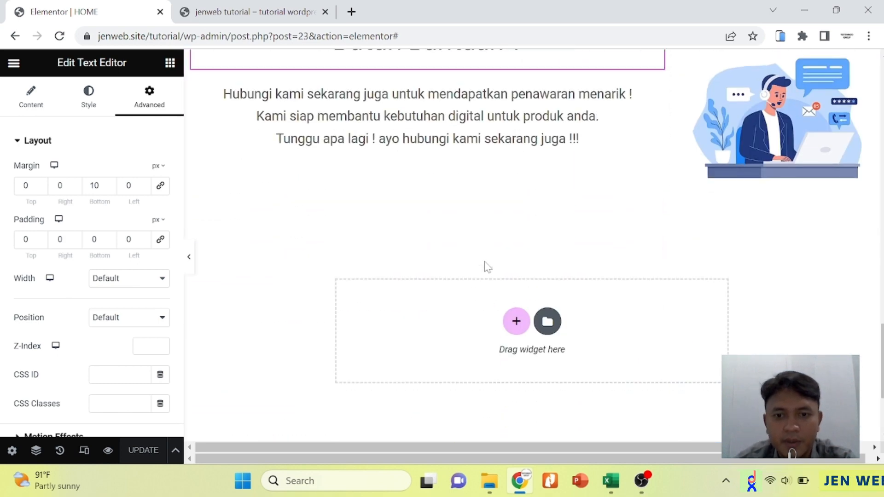
{"action": "scroll", "coordinate": [502, 239], "scroll_direction": "up", "scroll_amount": 3}
{"action": "scroll", "coordinate": [516, 230], "scroll_direction": "down", "scroll_amount": 3}
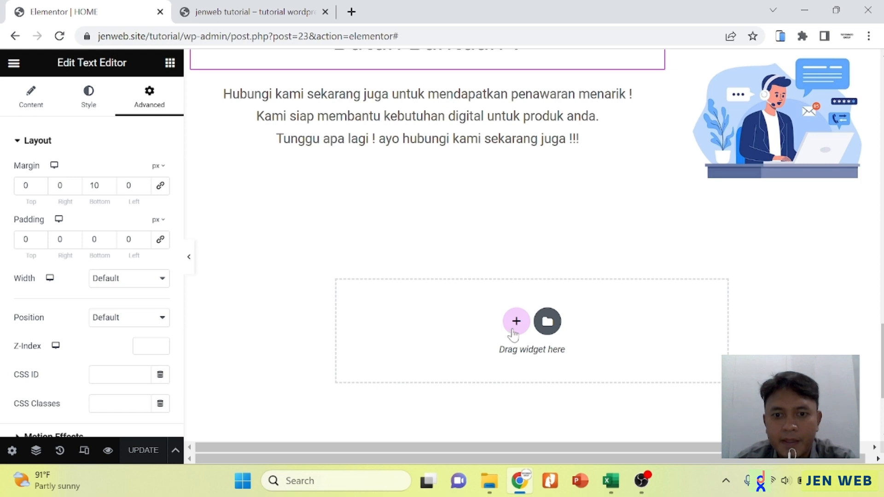
Add a one-column section below the CONTACT section and place a Button widget under the "Tunggu apa lagi" text
{"action": "left_click", "coordinate": [514, 331]}
{"action": "left_click", "coordinate": [376, 360]}
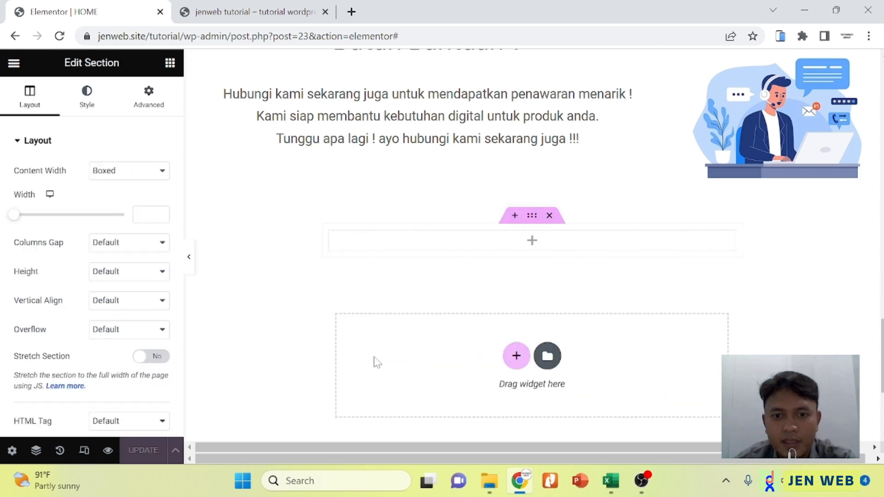
{"action": "left_click", "coordinate": [530, 244]}
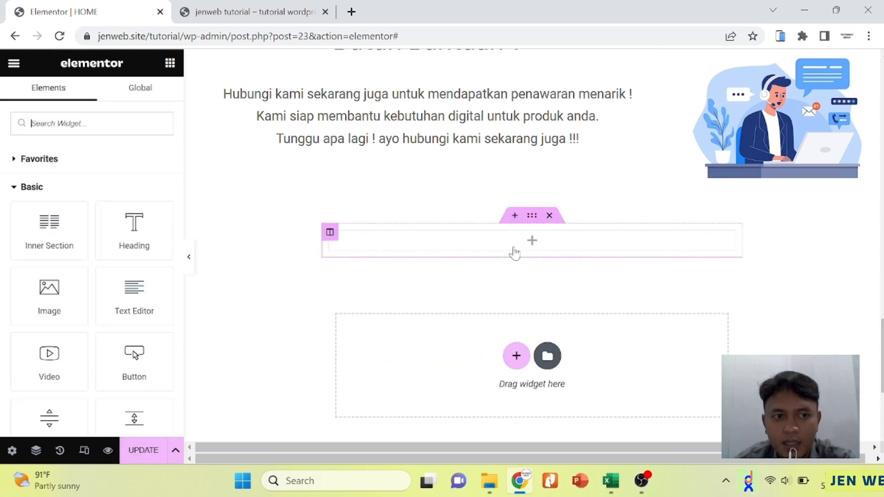
{"action": "scroll", "coordinate": [71, 281], "scroll_direction": "down", "scroll_amount": 3}
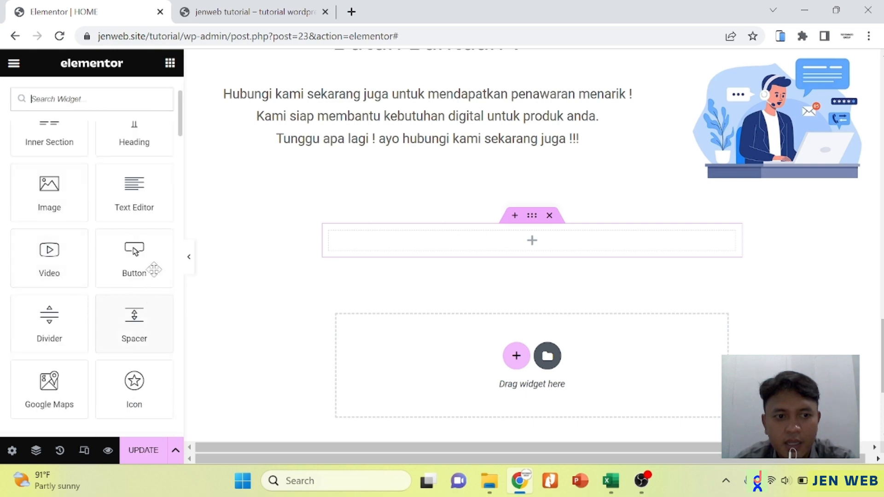
{"action": "left_click_drag", "start_coordinate": [134, 256], "coordinate": [417, 139]}
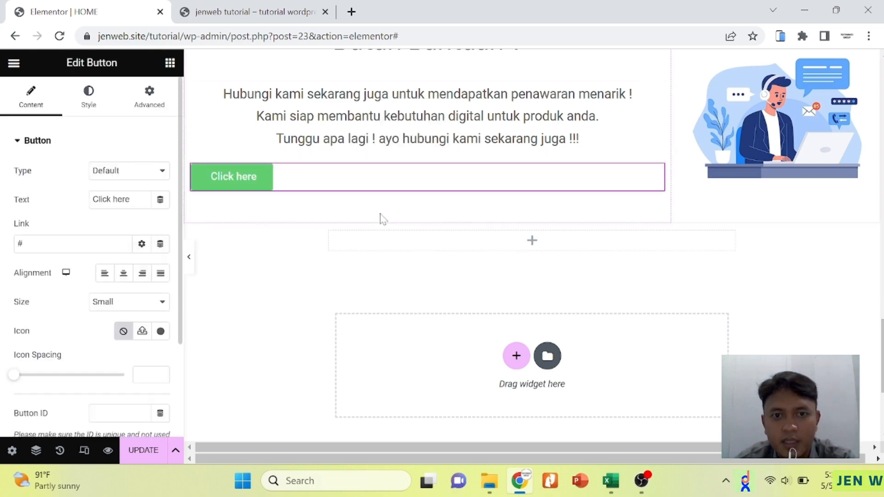
Set the button's type to Info and clear its # link
{"action": "left_click", "coordinate": [119, 173]}
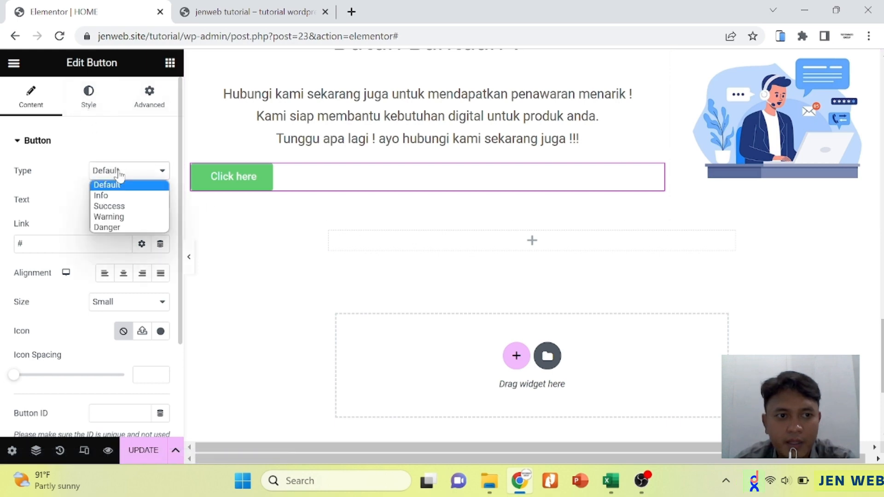
{"action": "left_click", "coordinate": [115, 199]}
{"action": "left_click_drag", "start_coordinate": [27, 244], "coordinate": [3, 243]}
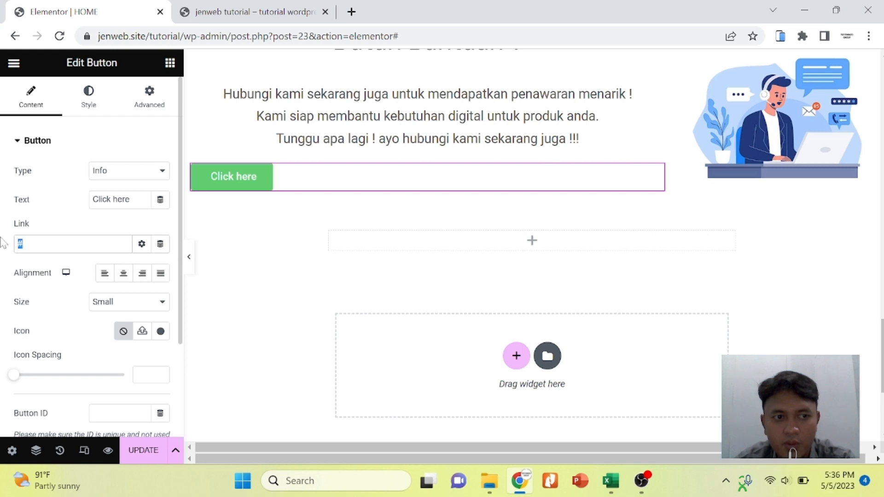
{"action": "key", "text": "BackSpace"}
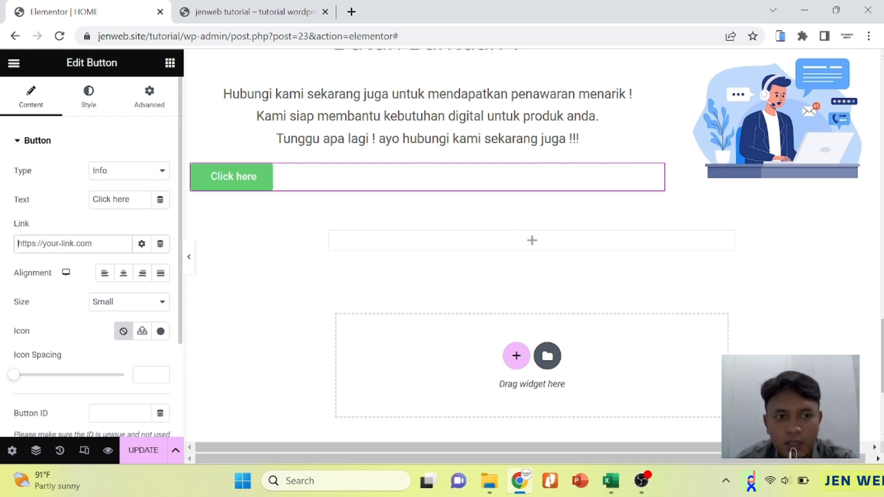
Change the button's text to "Klik disini" and center the button
{"action": "left_click_drag", "start_coordinate": [131, 199], "coordinate": [70, 201]}
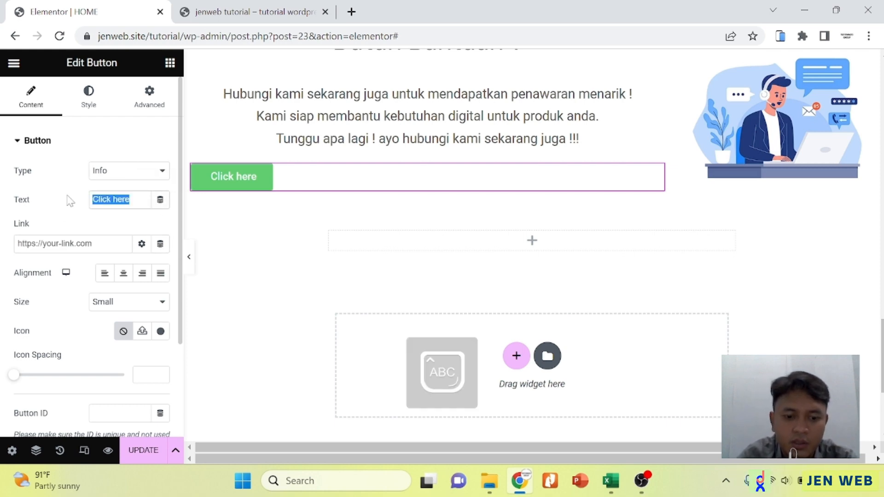
{"action": "type", "text": "D"}
{"action": "key", "text": "BackSpace"}
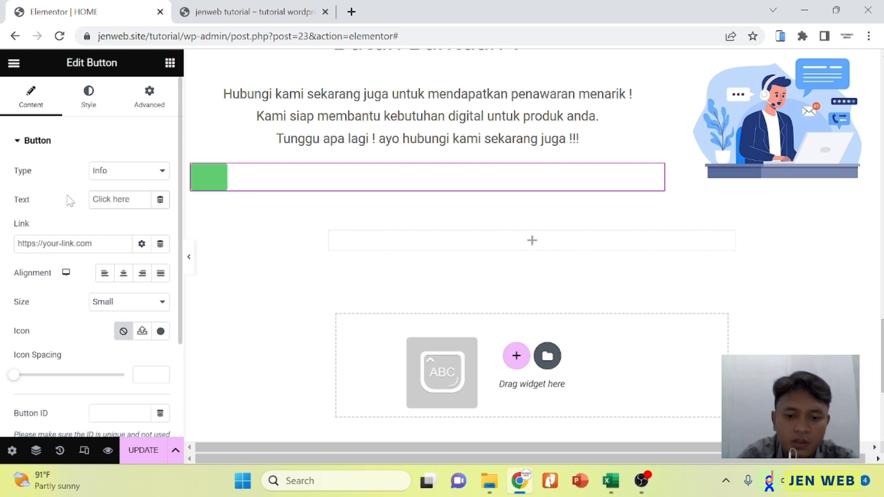
{"action": "type", "text": "Klik"}
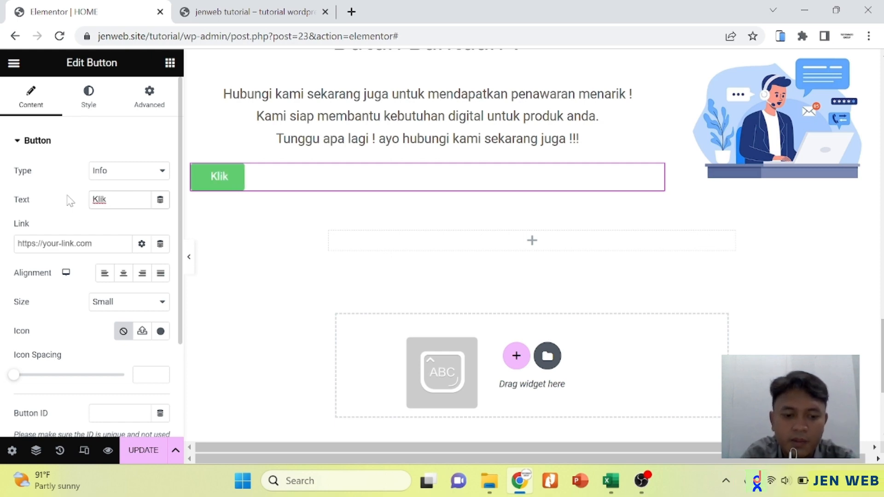
{"action": "type", "text": " Disini"}
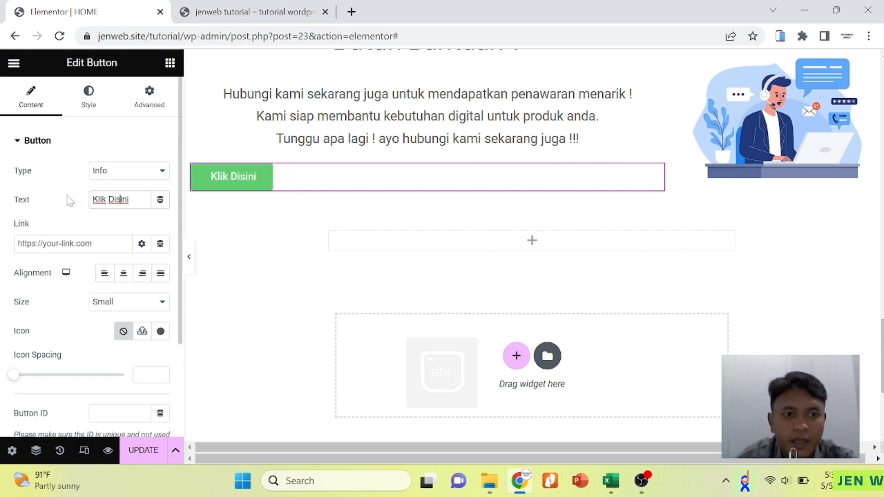
{"action": "key", "text": "Left"}
{"action": "key", "text": "Left"}
{"action": "key", "text": "Left"}
{"action": "key", "text": "Left"}
{"action": "key", "text": "Left"}
{"action": "key", "text": "BackSpace"}
{"action": "type", "text": "d"}
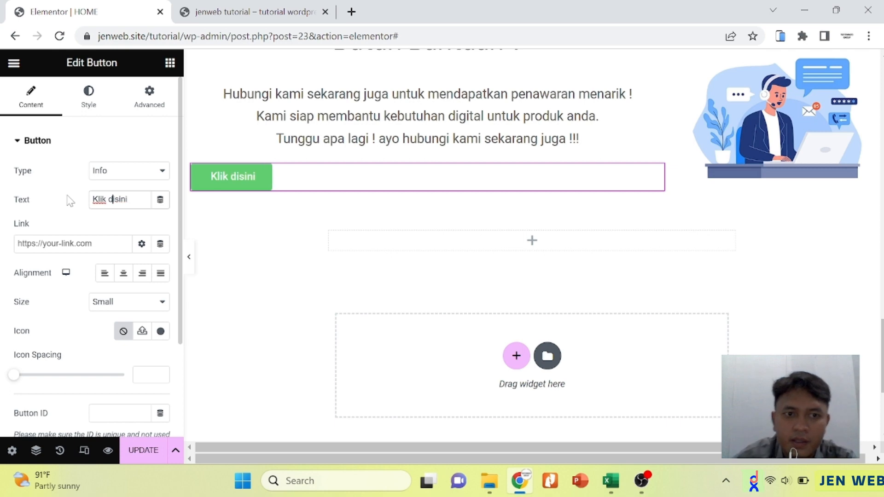
{"action": "left_click", "coordinate": [123, 274]}
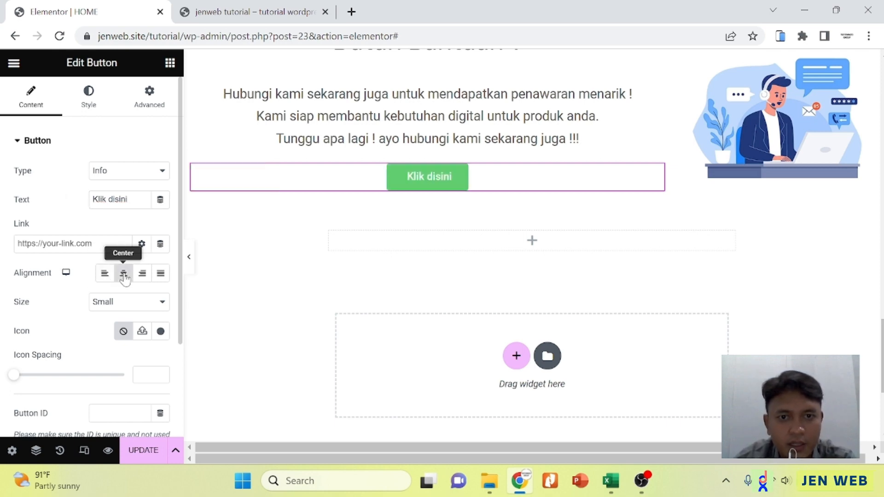
Insert the left-pointing circled arrow from the icon library into the "Klik disini" button
{"action": "scroll", "coordinate": [122, 305], "scroll_direction": "down", "scroll_amount": 3}
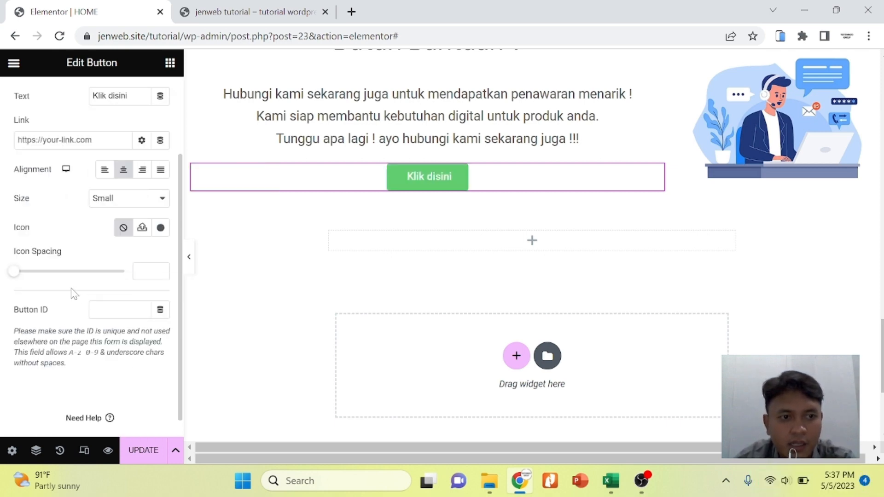
{"action": "left_click", "coordinate": [160, 229]}
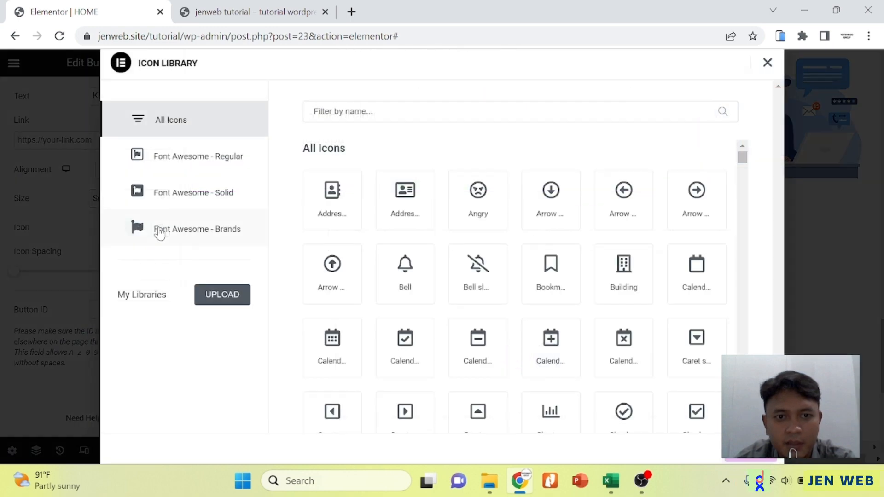
{"action": "scroll", "coordinate": [468, 269], "scroll_direction": "down", "scroll_amount": 5}
{"action": "scroll", "coordinate": [468, 270], "scroll_direction": "up", "scroll_amount": 5}
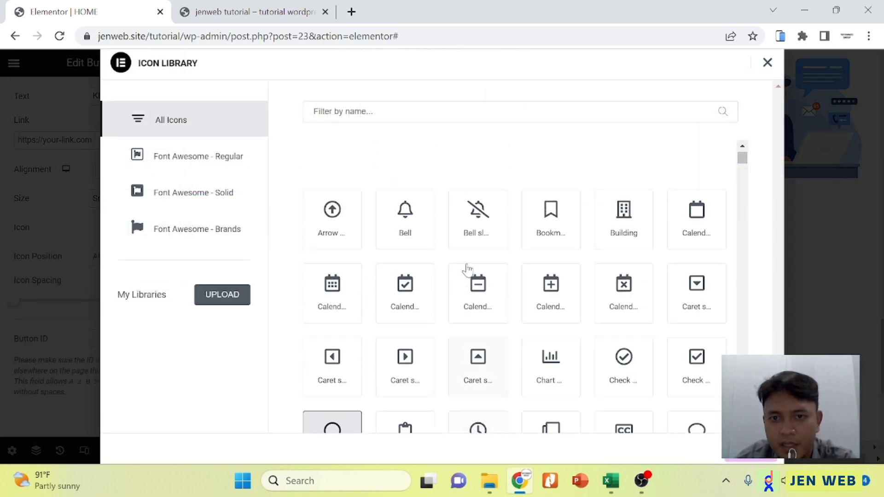
{"action": "left_click", "coordinate": [612, 215]}
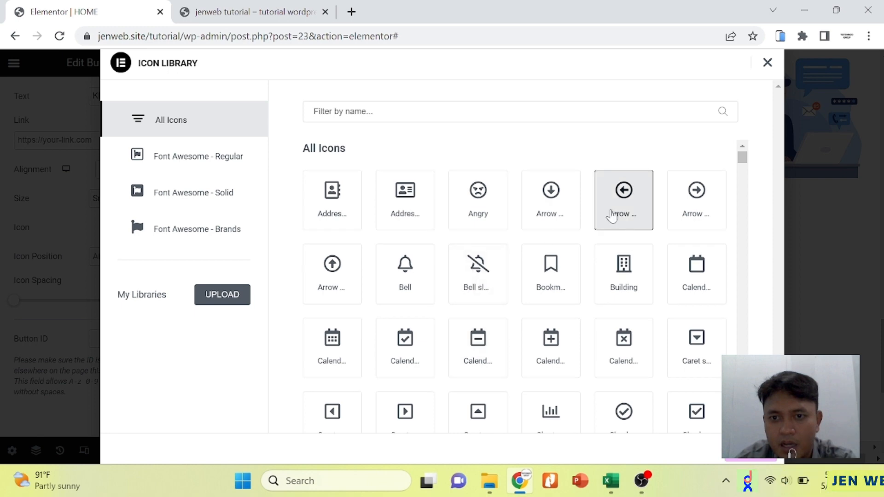
{"action": "left_click", "coordinate": [751, 451]}
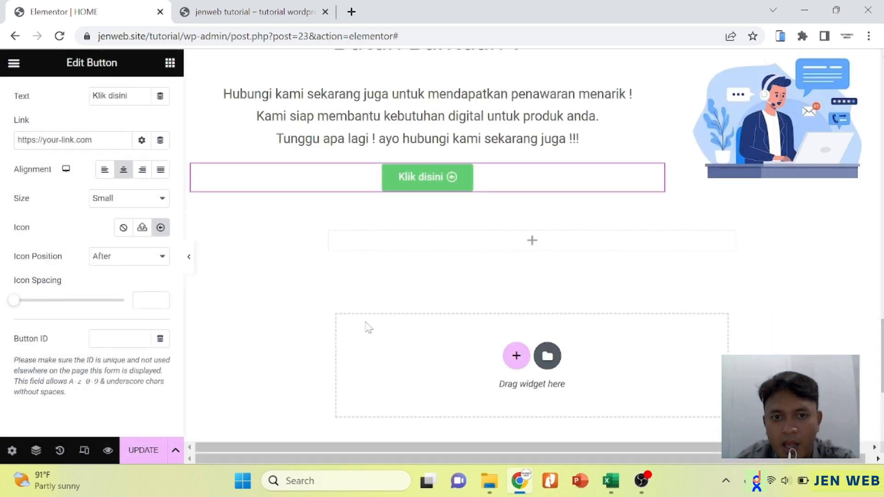
Place the button icon after the text and set the icon spacing to 29
{"action": "left_click", "coordinate": [115, 259]}
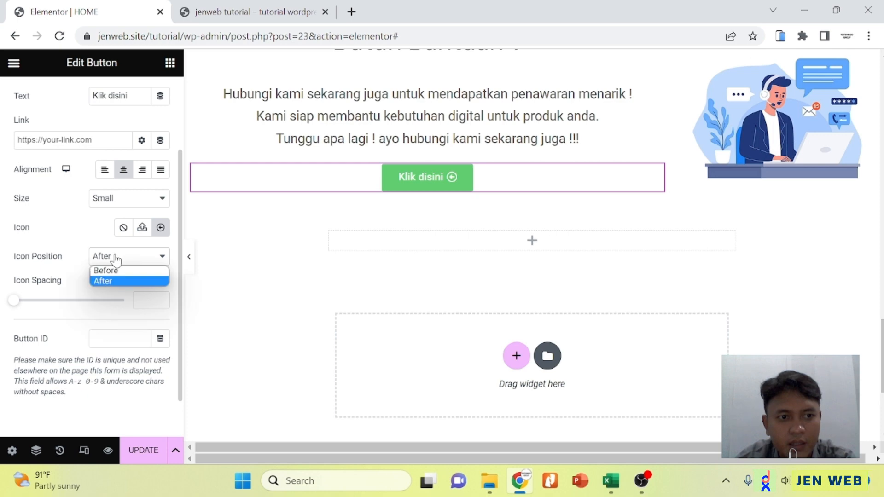
{"action": "left_click", "coordinate": [105, 283]}
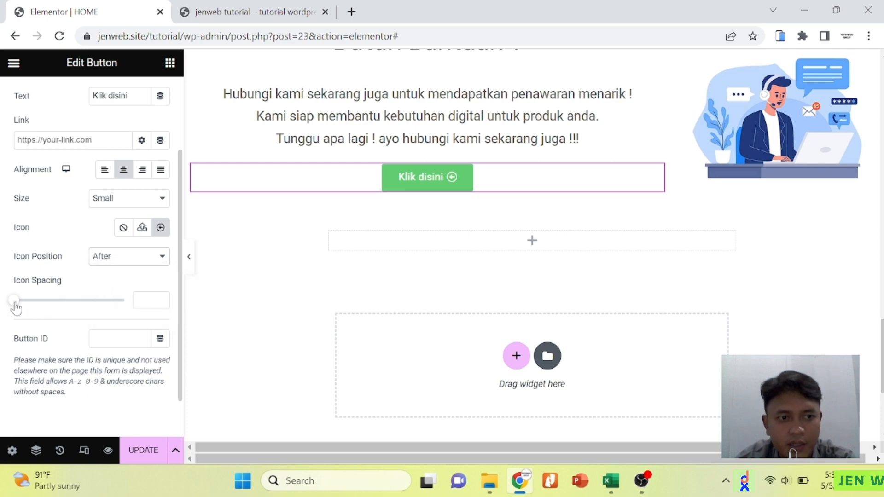
{"action": "left_click_drag", "start_coordinate": [16, 307], "coordinate": [80, 307]}
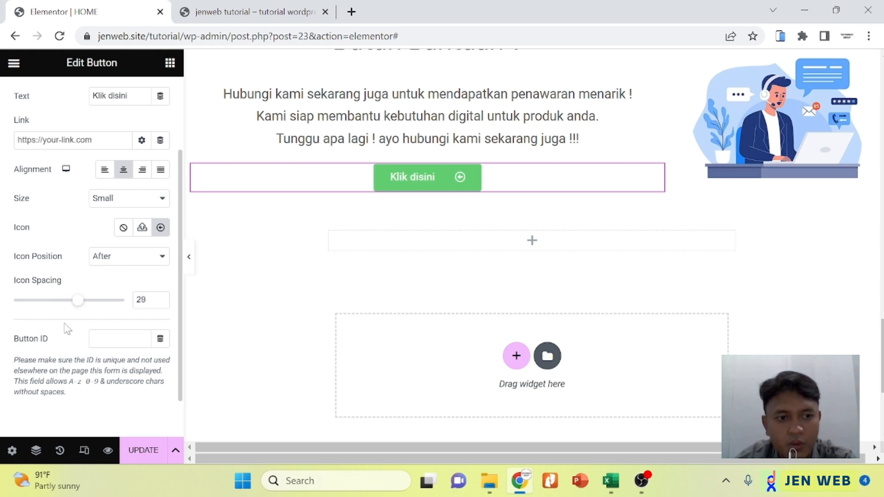
{"action": "scroll", "coordinate": [68, 326], "scroll_direction": "down", "scroll_amount": 1}
{"action": "scroll", "coordinate": [53, 174], "scroll_direction": "up", "scroll_amount": 3}
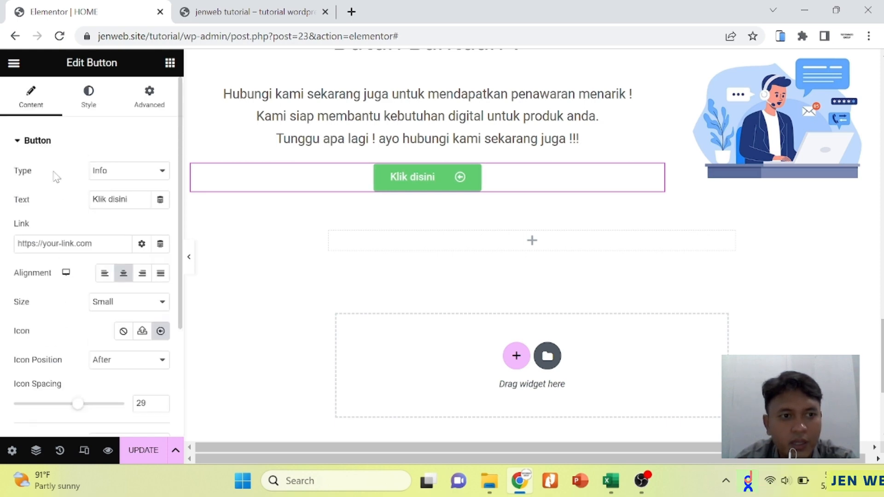
Give the button text a fully opaque dark blue shadow, rgba(0, 19, 171, 1)
{"action": "left_click", "coordinate": [52, 148]}
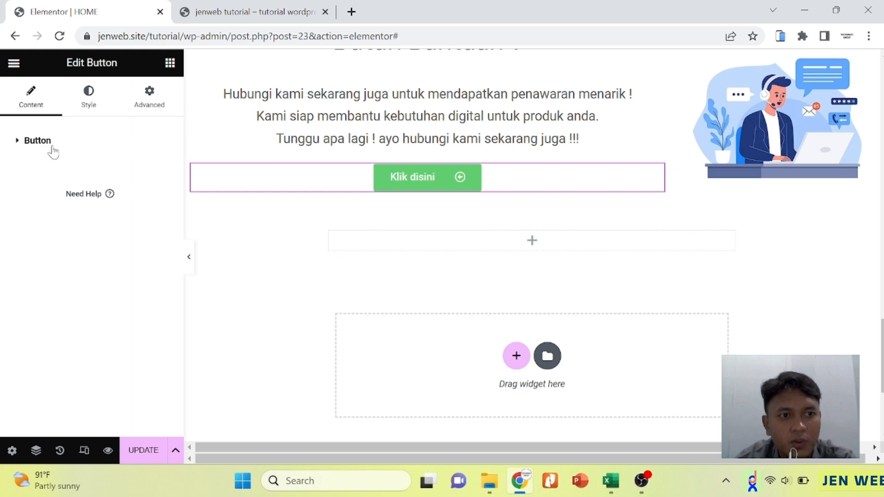
{"action": "left_click", "coordinate": [89, 98]}
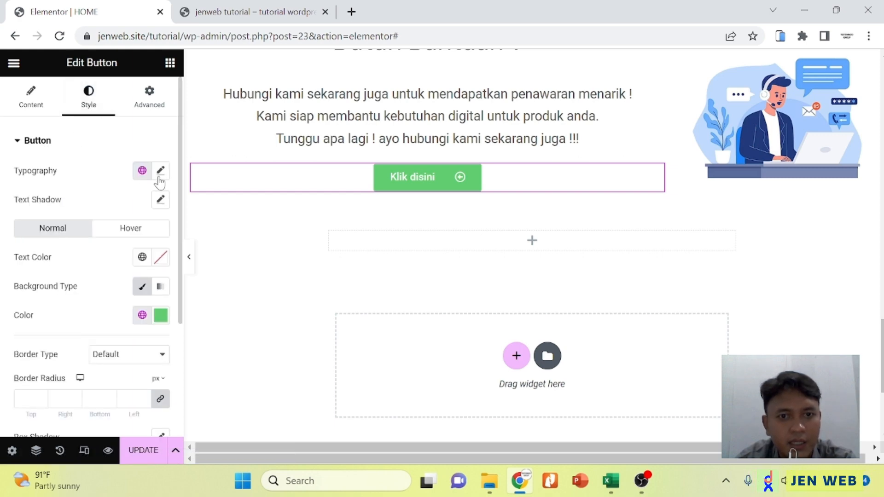
{"action": "left_click", "coordinate": [161, 200]}
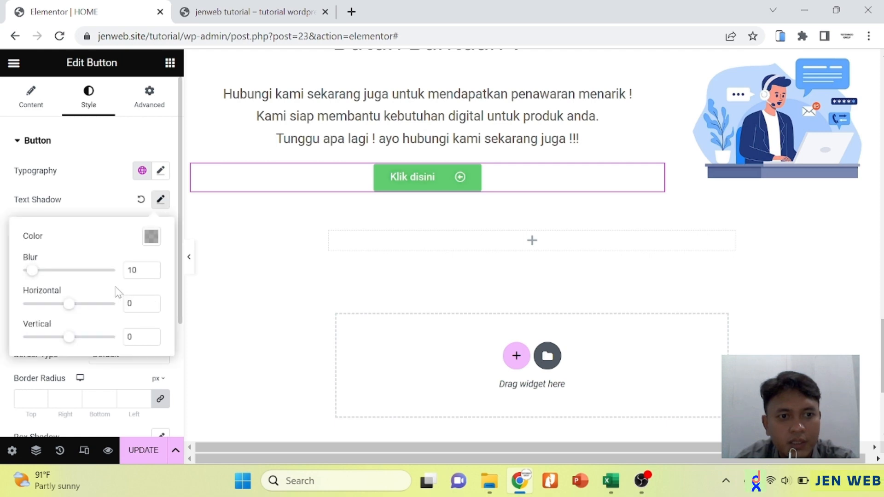
{"action": "left_click", "coordinate": [151, 236]}
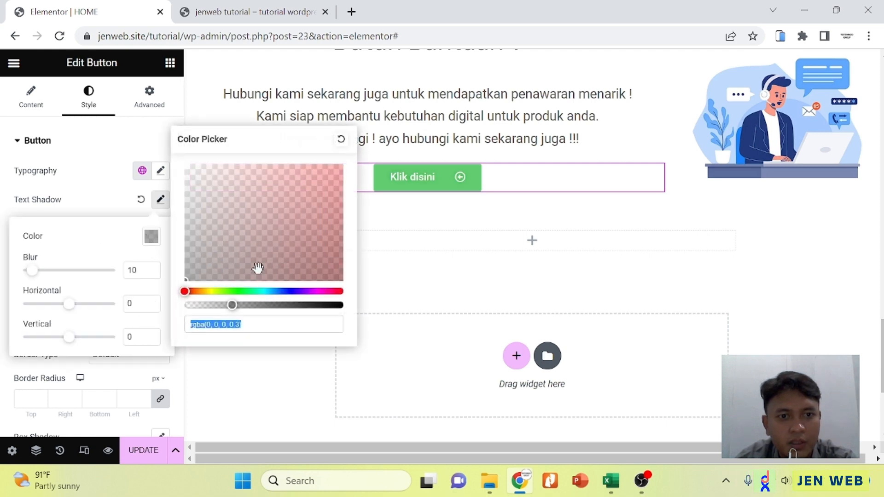
{"action": "left_click_drag", "start_coordinate": [232, 305], "coordinate": [354, 305]}
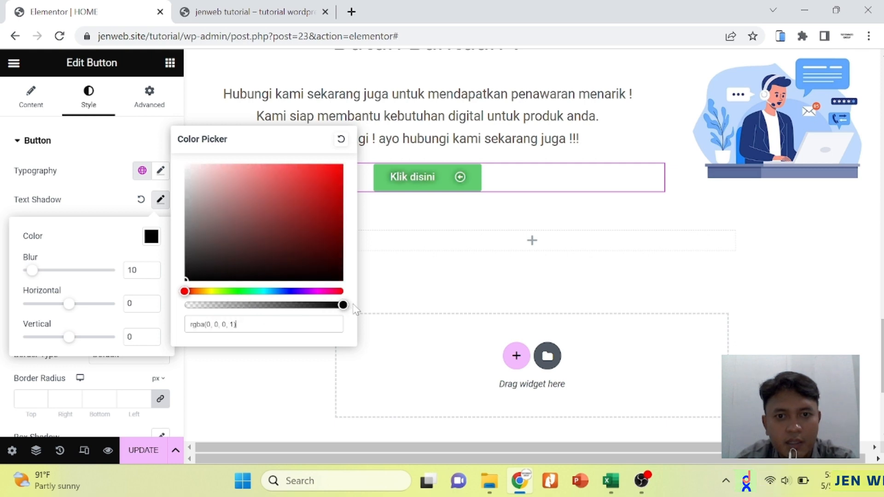
{"action": "left_click", "coordinate": [287, 291]}
{"action": "left_click", "coordinate": [342, 202]}
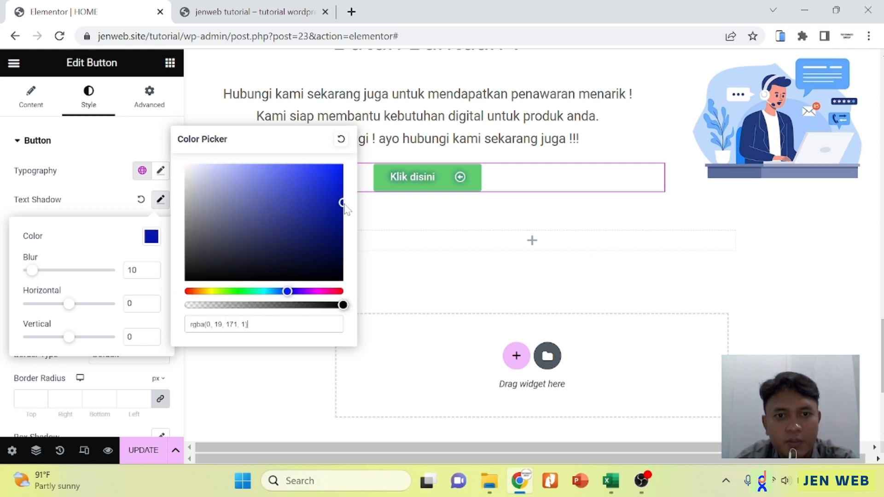
{"action": "left_click", "coordinate": [5, 266]}
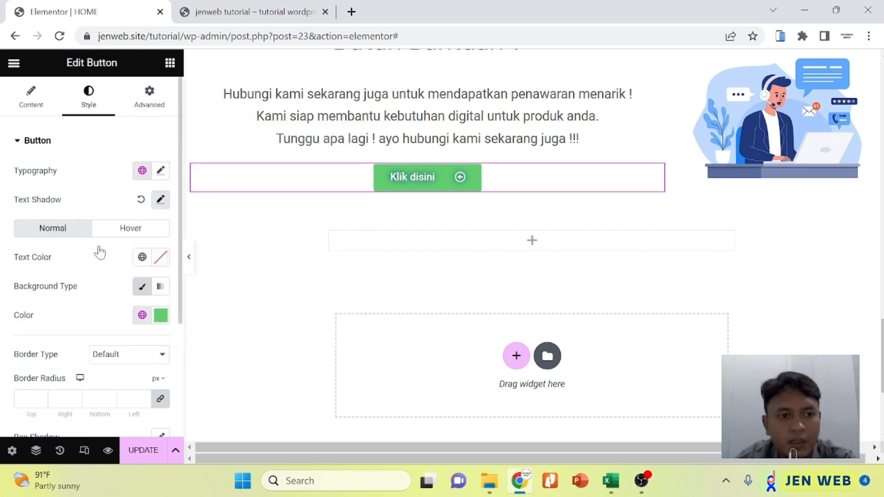
Set the button's normal background color to near-black #070707
{"action": "scroll", "coordinate": [99, 253], "scroll_direction": "down", "scroll_amount": 2}
{"action": "left_click", "coordinate": [161, 212]}
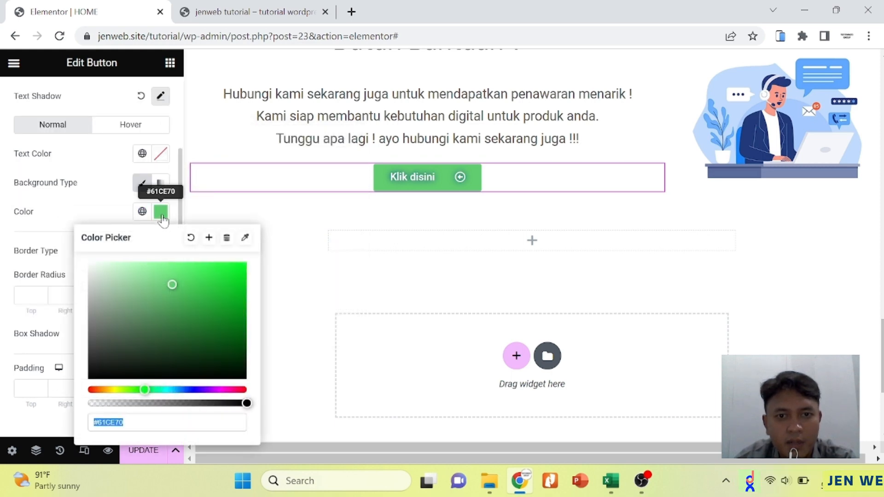
{"action": "left_click", "coordinate": [93, 372]}
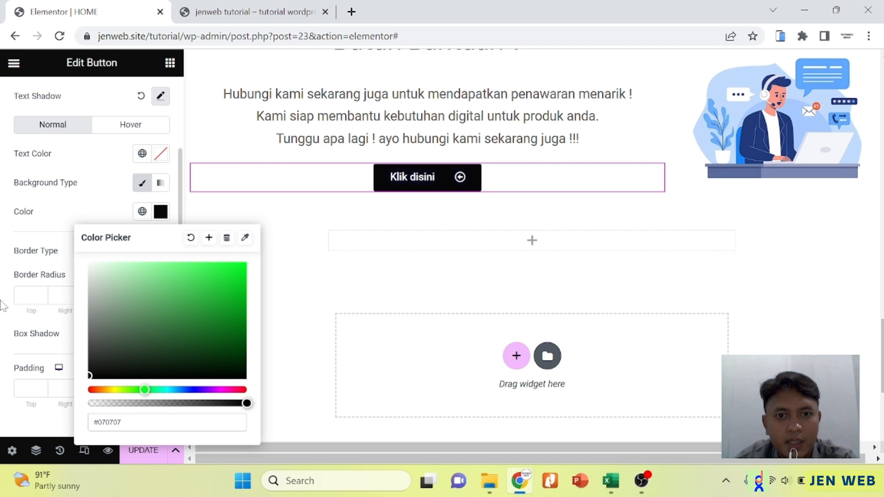
Set the button's hover background color to blue #000ACB
{"action": "left_click", "coordinate": [108, 214]}
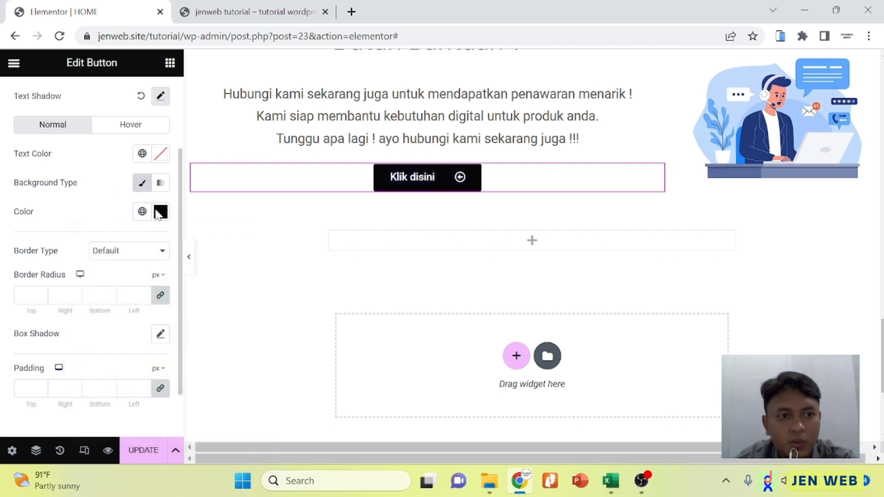
{"action": "left_click", "coordinate": [159, 213]}
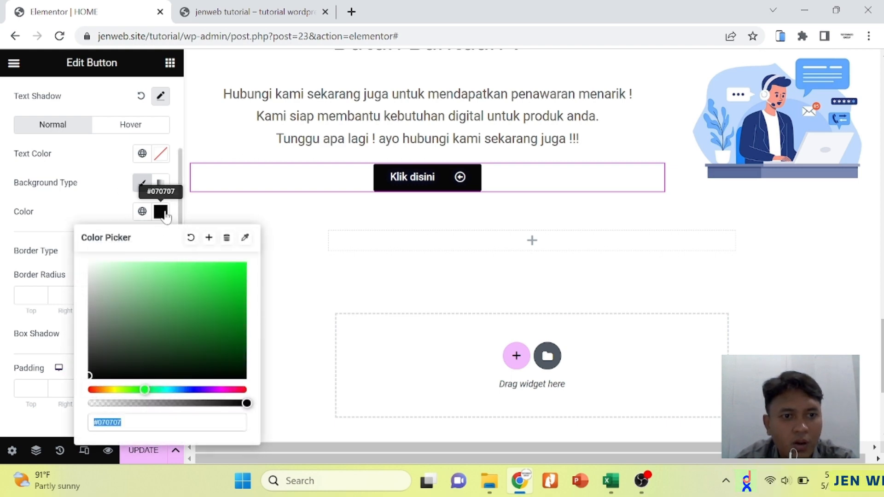
{"action": "left_click", "coordinate": [124, 152]}
{"action": "left_click", "coordinate": [131, 131]}
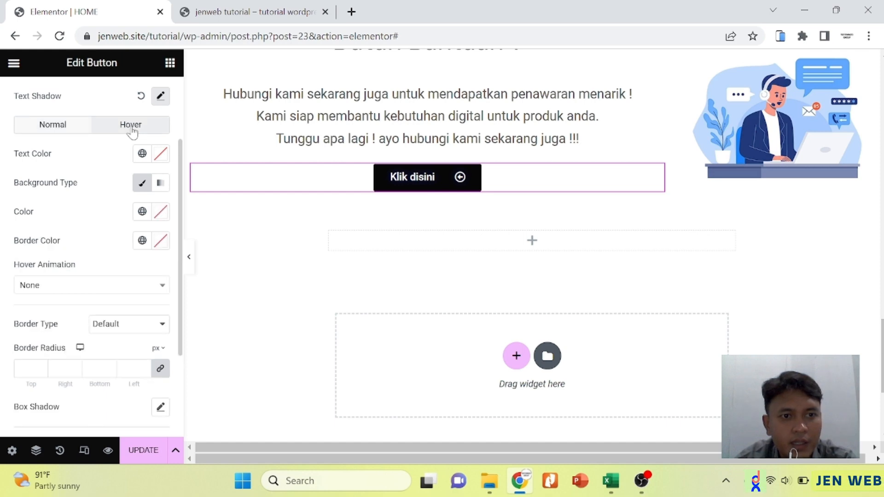
{"action": "left_click", "coordinate": [161, 214]}
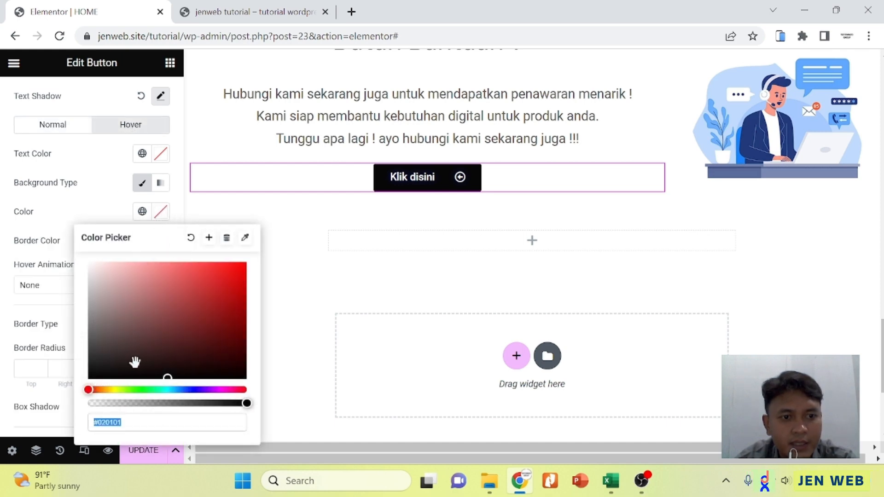
{"action": "left_click", "coordinate": [192, 390]}
{"action": "left_click", "coordinate": [246, 286]}
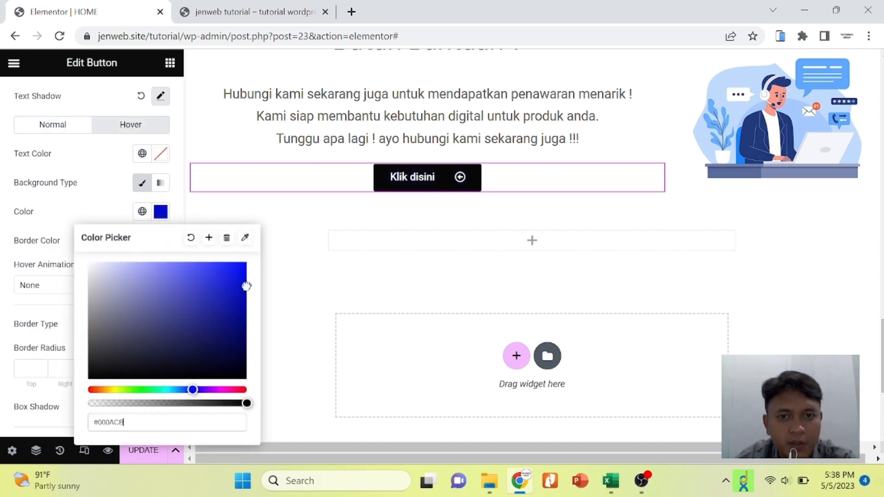
{"action": "left_click", "coordinate": [2, 272]}
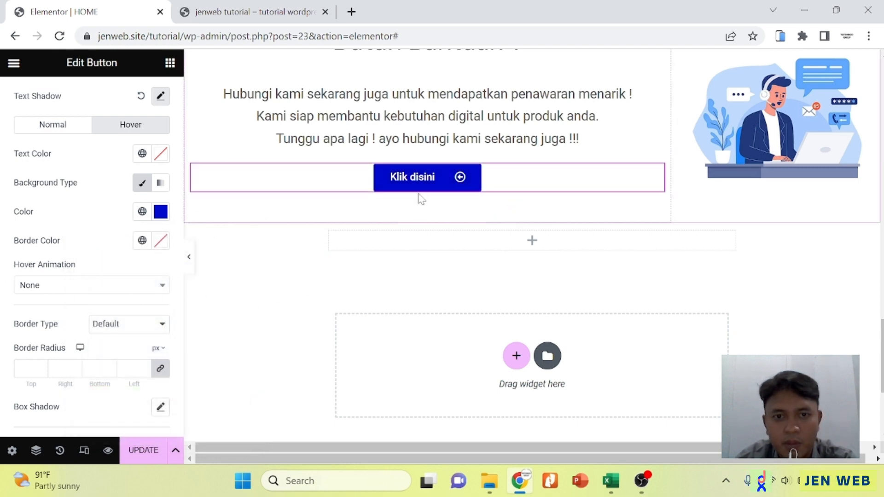
Set the "Klik disini" button's border radius to 13 px on all corners
{"action": "scroll", "coordinate": [112, 261], "scroll_direction": "down", "scroll_amount": 2}
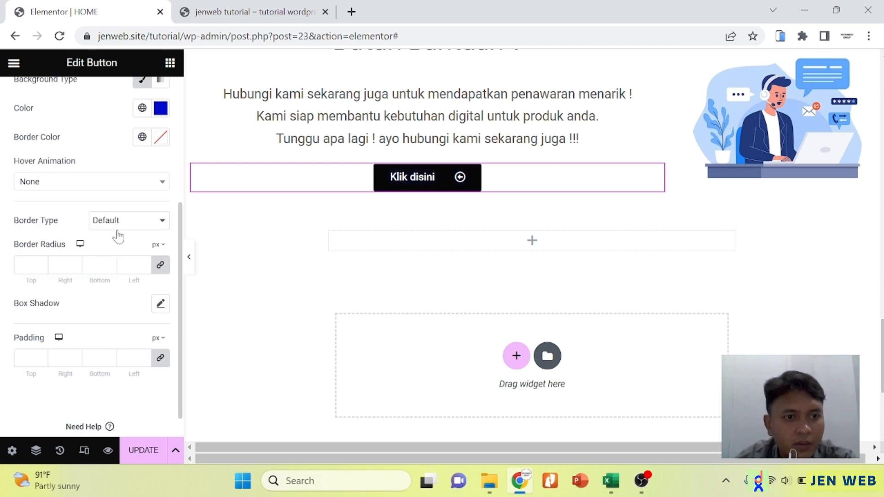
{"action": "left_click", "coordinate": [144, 263]}
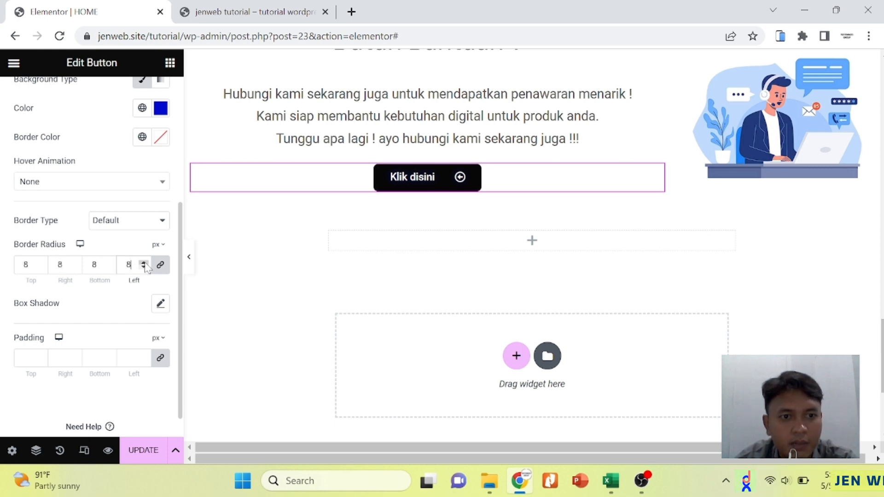
{"action": "left_click", "coordinate": [144, 263]}
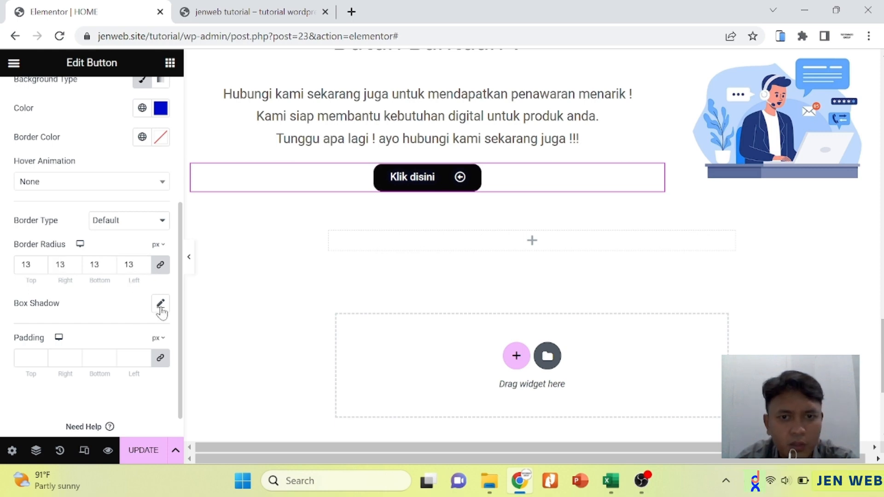
Give the button a fully opaque blue box shadow, rgba(7, 67, 168, 1), and update the page
{"action": "left_click", "coordinate": [160, 304]}
{"action": "scroll", "coordinate": [119, 307], "scroll_direction": "down", "scroll_amount": 2}
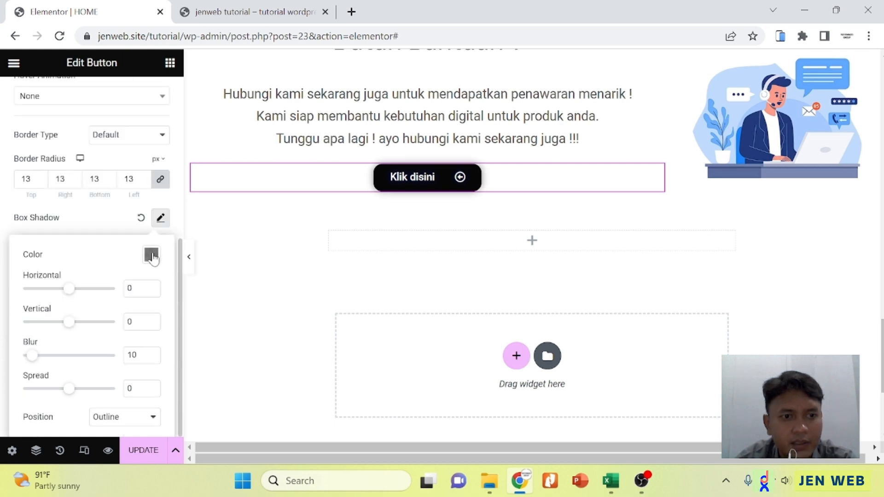
{"action": "left_click", "coordinate": [152, 254]}
{"action": "left_click_drag", "start_coordinate": [264, 323], "coordinate": [343, 323]}
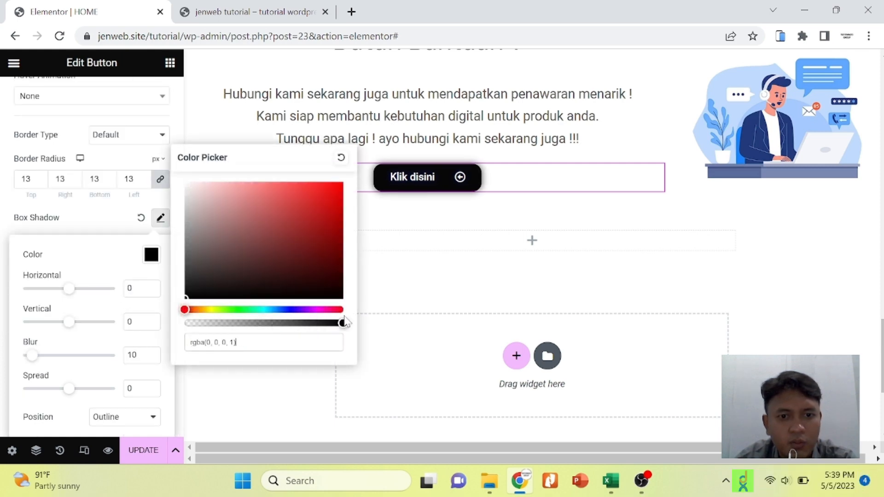
{"action": "left_click", "coordinate": [280, 310]}
{"action": "left_click", "coordinate": [341, 226]}
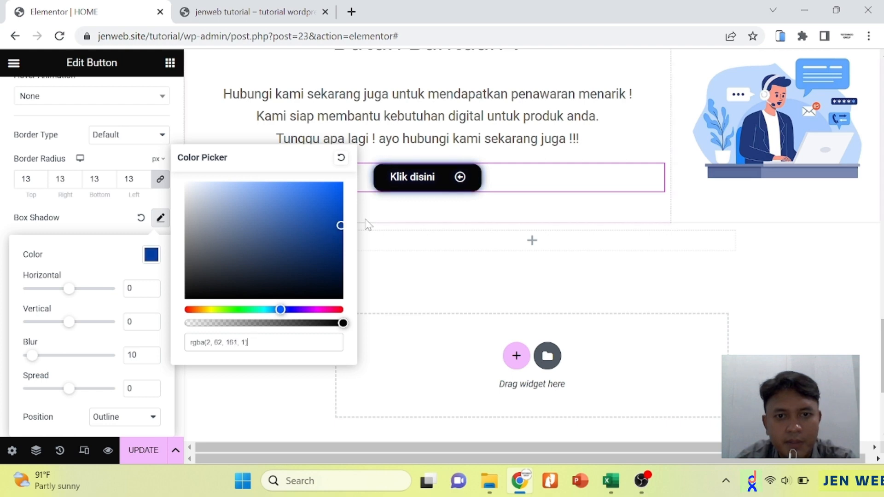
{"action": "left_click", "coordinate": [446, 213]}
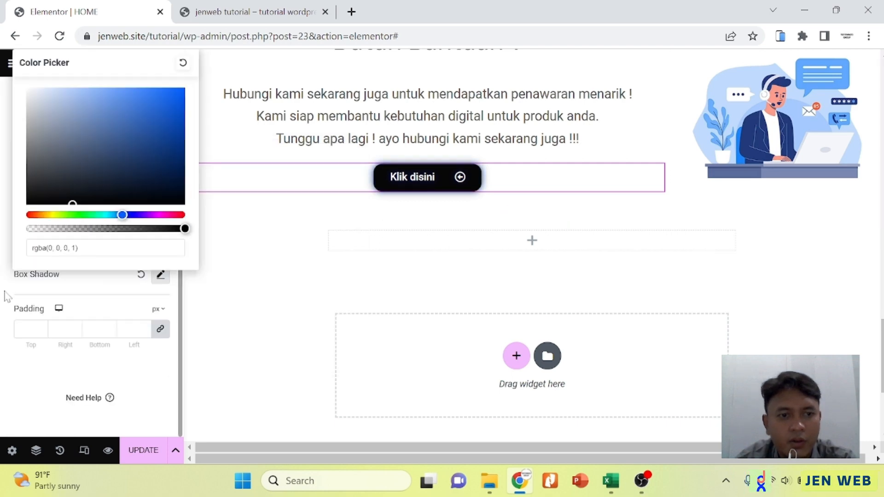
{"action": "left_click", "coordinate": [179, 127]}
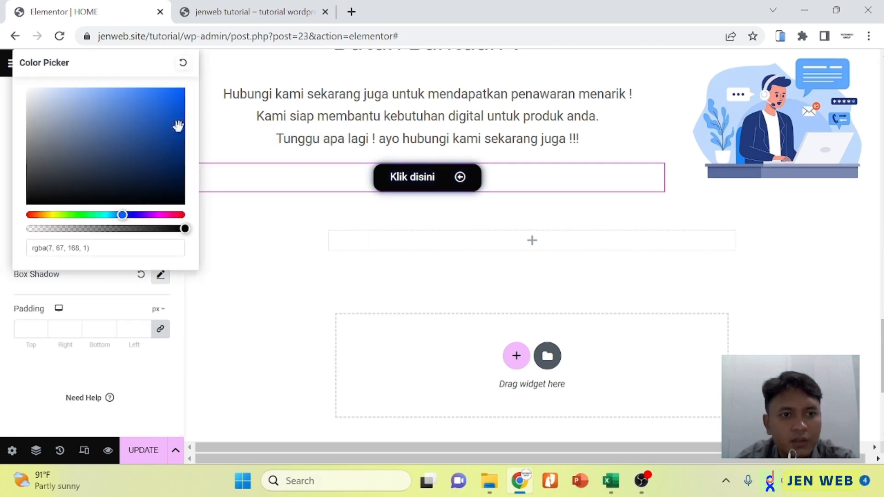
{"action": "left_click", "coordinate": [2, 239]}
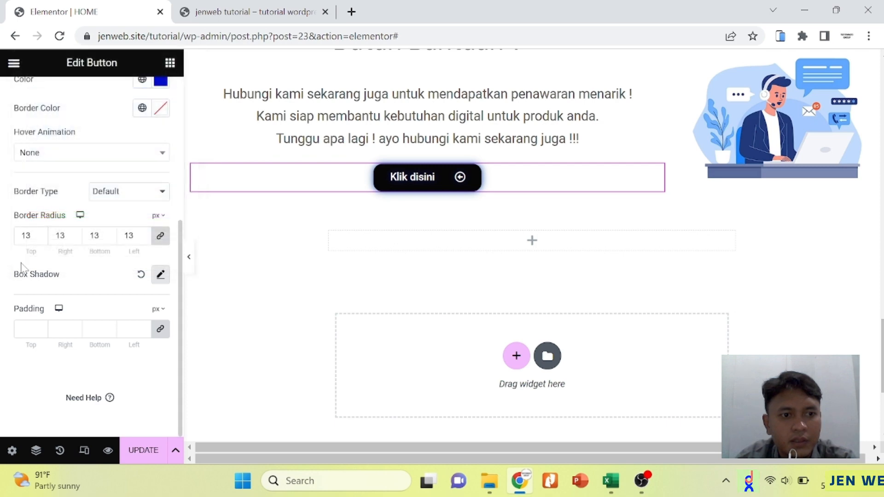
{"action": "left_click", "coordinate": [144, 450]}
Unlink the button's margin and padding values, set only its top margin to 30 px, and update the page
{"action": "scroll", "coordinate": [555, 229], "scroll_direction": "up", "scroll_amount": 2}
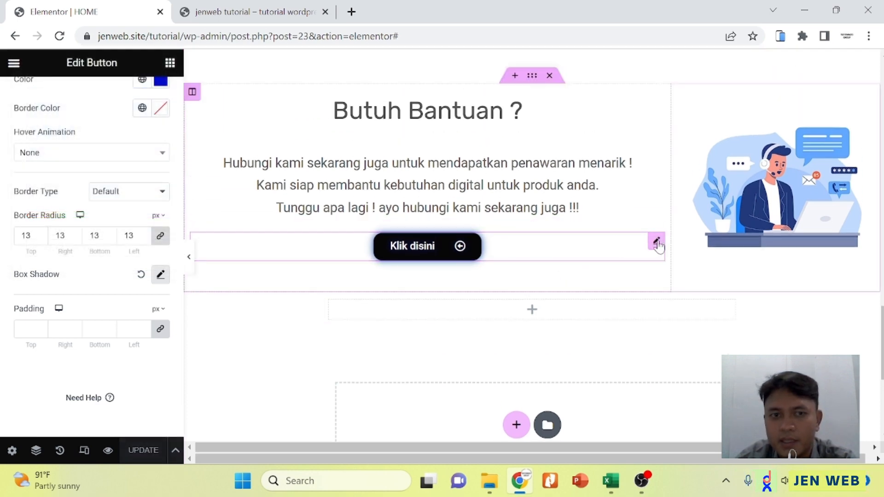
{"action": "left_click", "coordinate": [657, 241]}
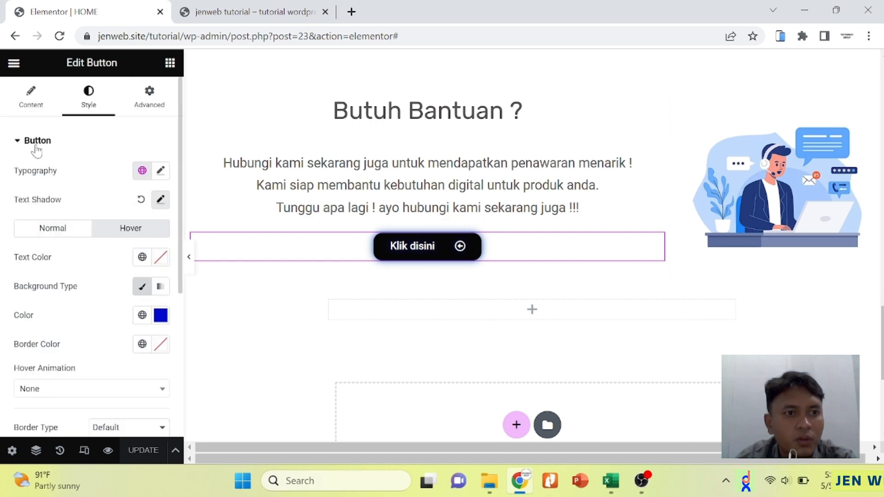
{"action": "left_click", "coordinate": [37, 147]}
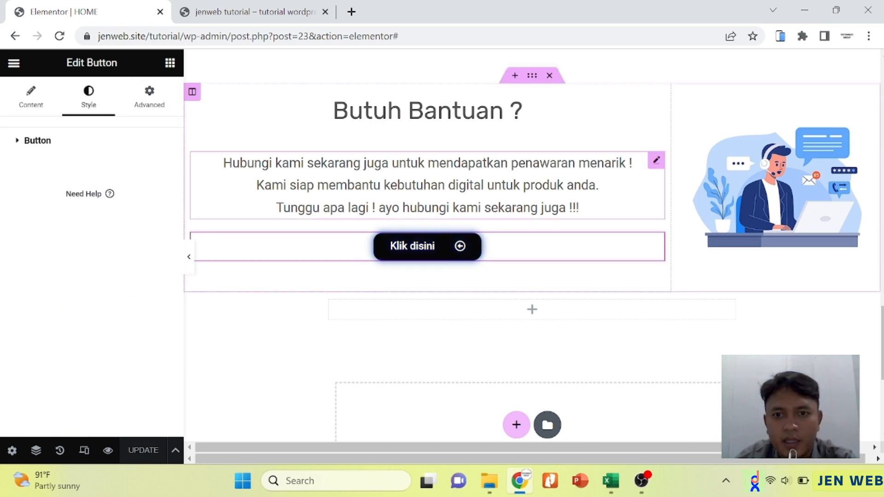
{"action": "left_click", "coordinate": [152, 101]}
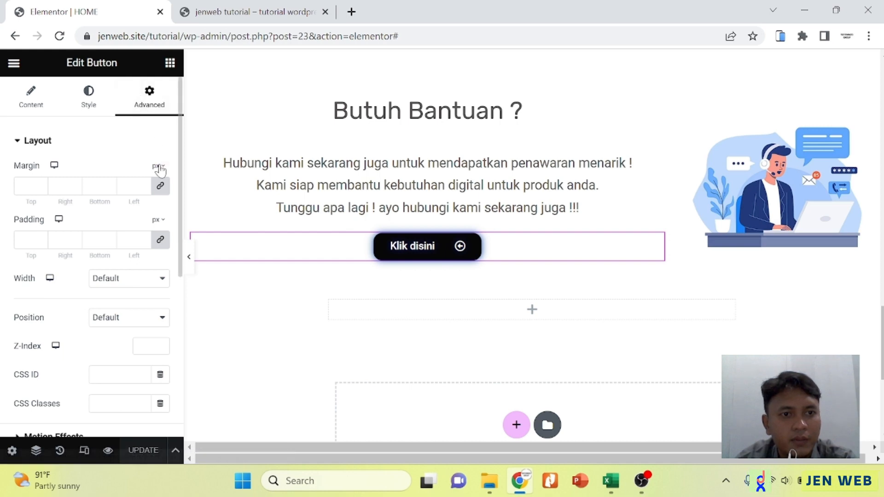
{"action": "left_click", "coordinate": [160, 185]}
{"action": "left_click", "coordinate": [161, 239]}
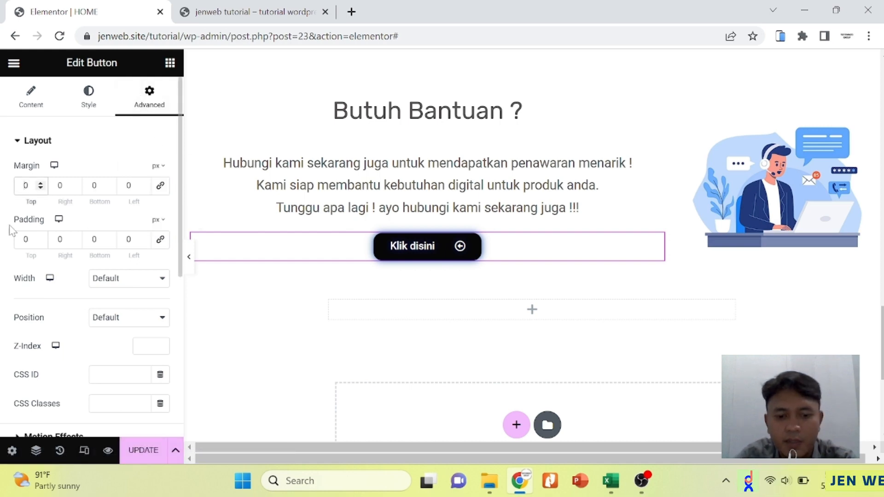
{"action": "type", "text": "5"}
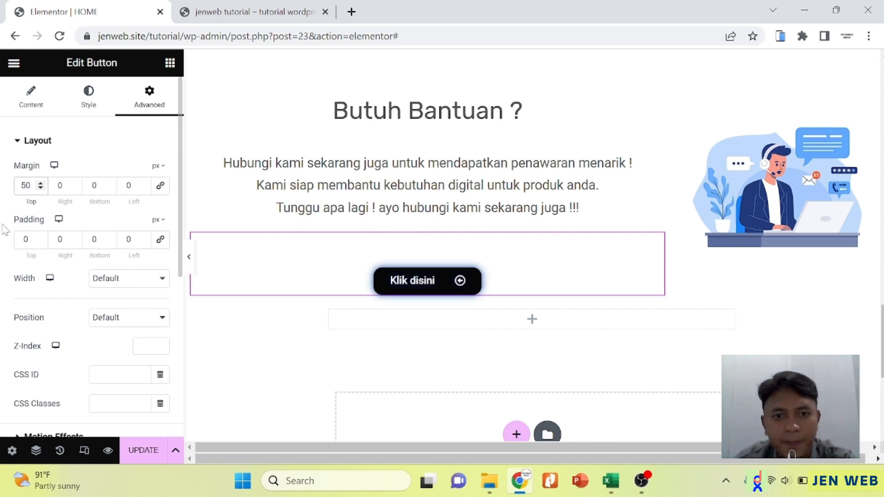
{"action": "key", "text": "BackSpace"}
{"action": "type", "text": "3"}
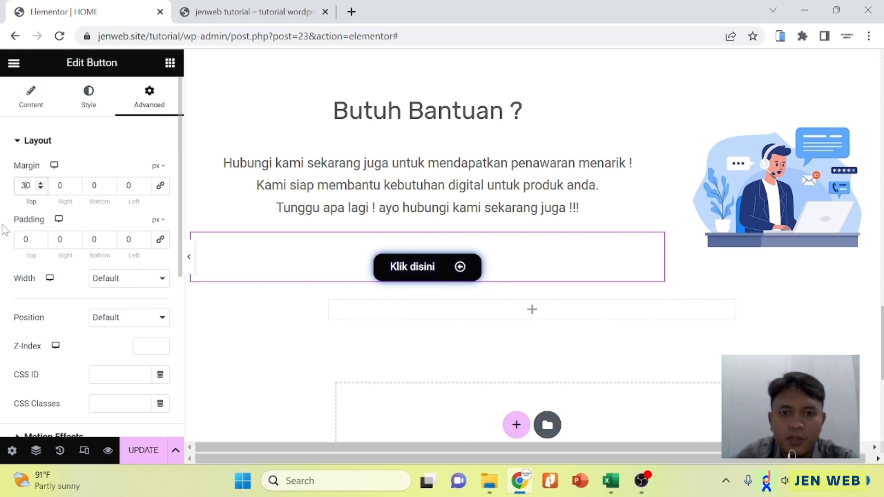
{"action": "left_click", "coordinate": [143, 450]}
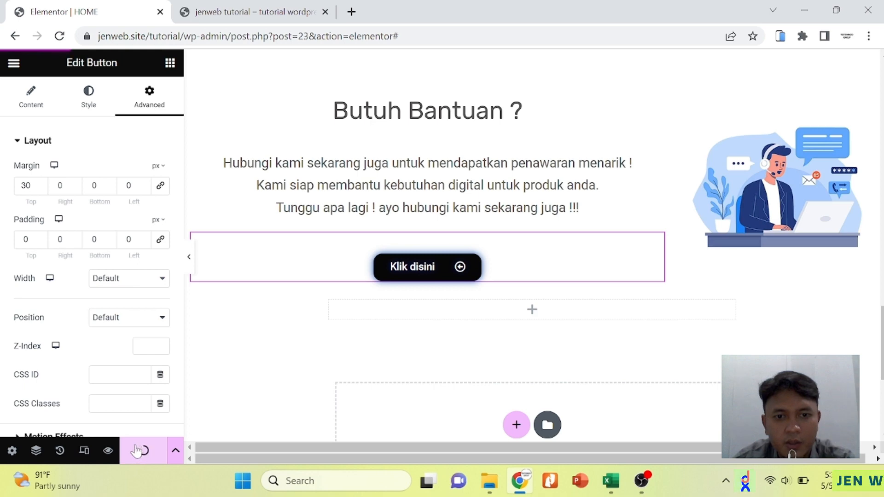
Copy the divider line section above the CONTACT heading and paste it below the empty section under the button
{"action": "scroll", "coordinate": [355, 261], "scroll_direction": "up", "scroll_amount": 5}
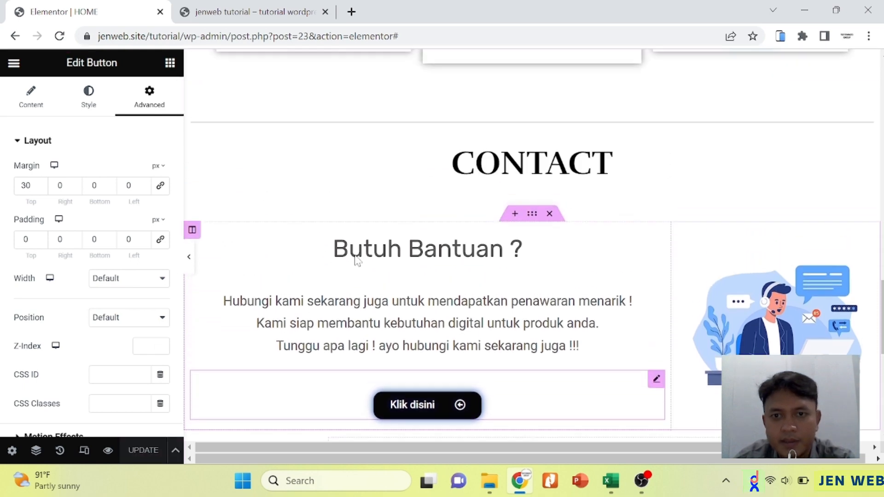
{"action": "scroll", "coordinate": [354, 261], "scroll_direction": "down", "scroll_amount": 7}
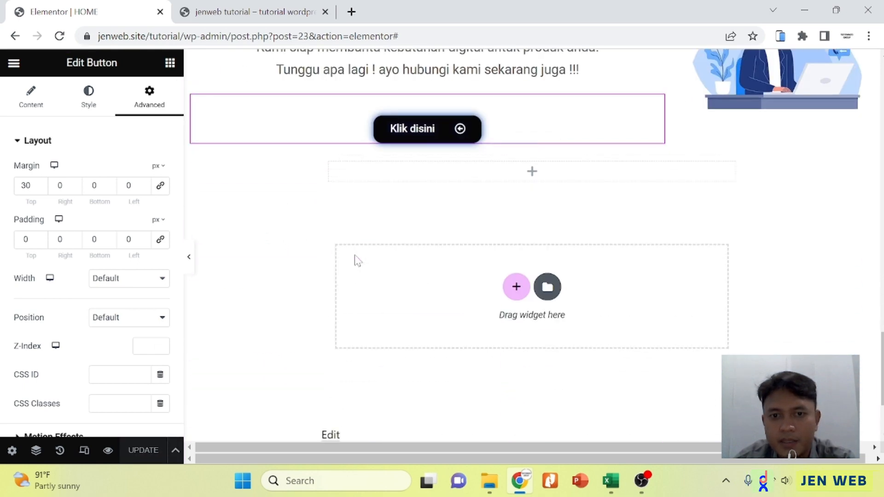
{"action": "scroll", "coordinate": [355, 261], "scroll_direction": "up", "scroll_amount": 5}
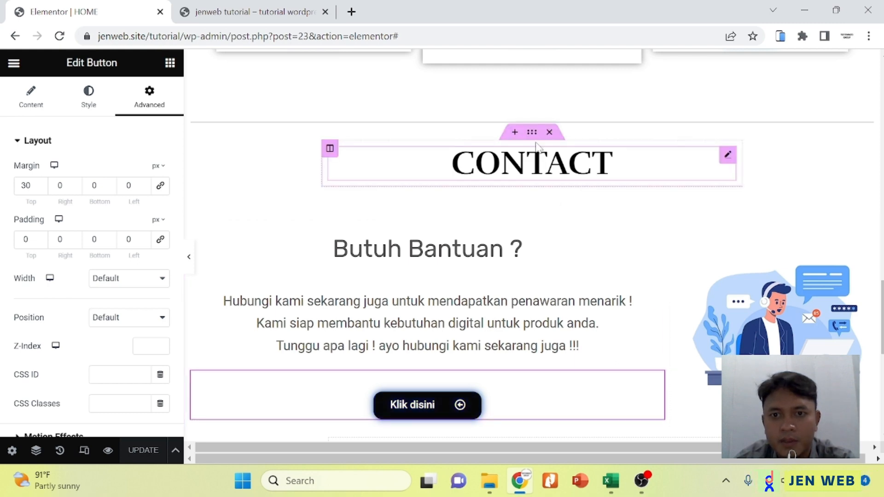
{"action": "right_click", "coordinate": [533, 100]}
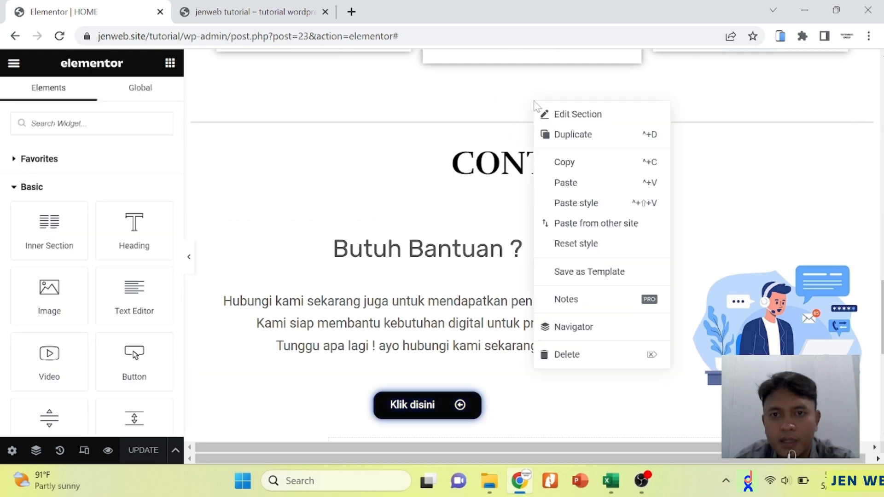
{"action": "left_click", "coordinate": [577, 173]}
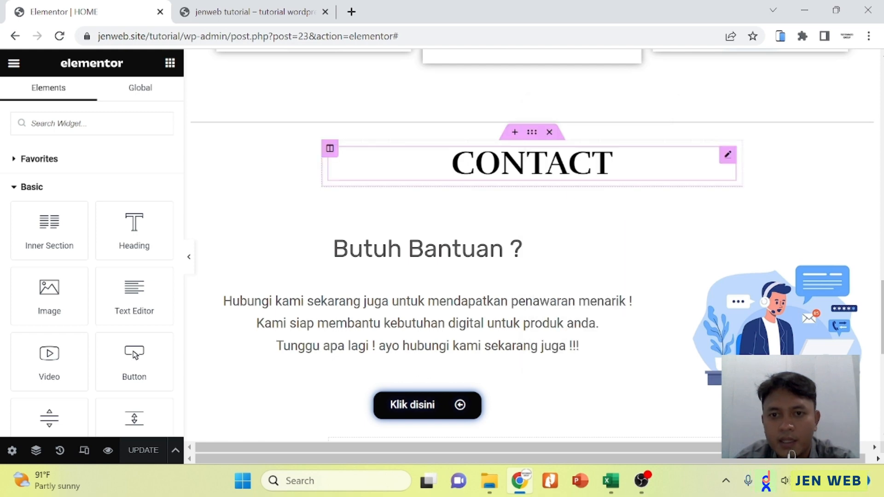
{"action": "scroll", "coordinate": [546, 231], "scroll_direction": "down", "scroll_amount": 5}
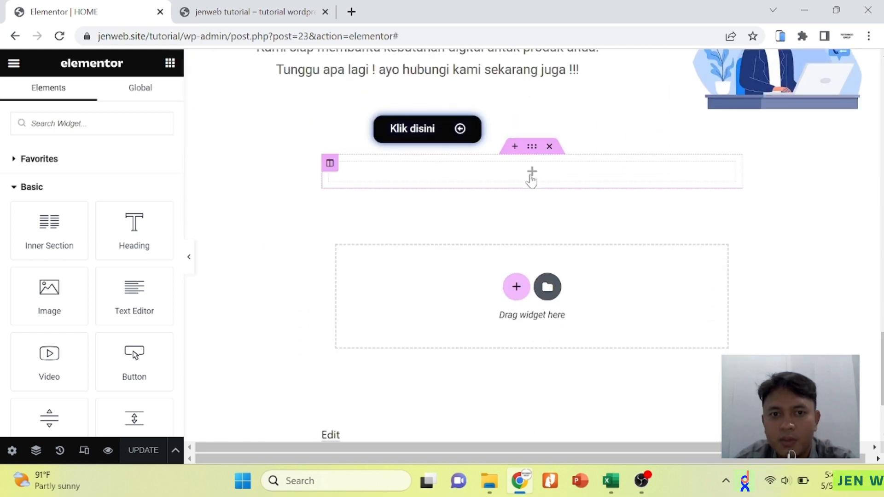
{"action": "right_click", "coordinate": [530, 177]}
{"action": "right_click", "coordinate": [514, 149]}
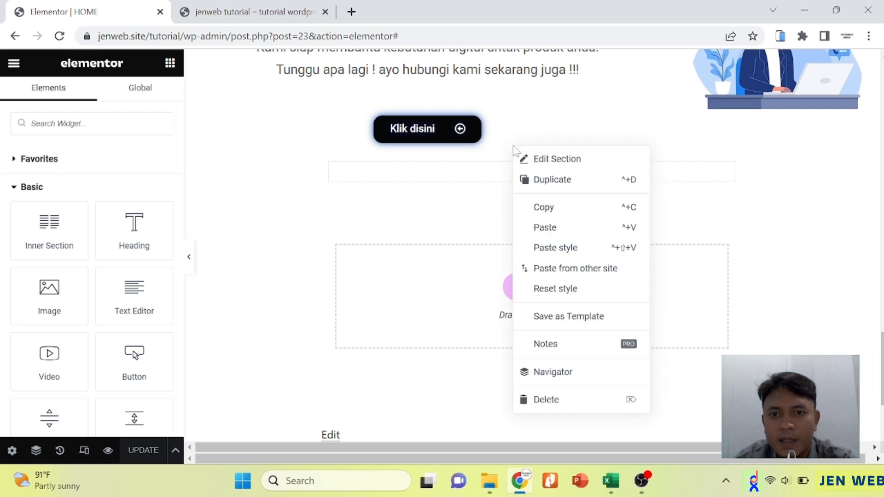
{"action": "left_click", "coordinate": [546, 227]}
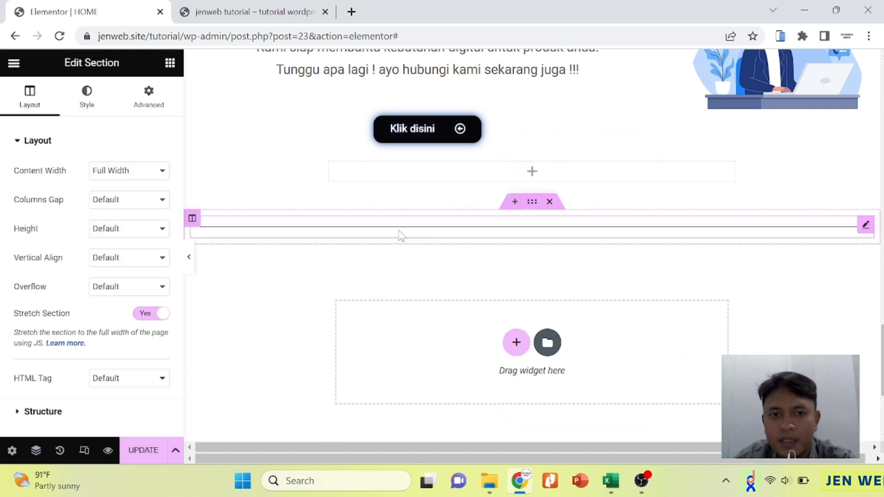
Review the layout of the CONTACT section together with the service cards above it and the footer below it
{"action": "scroll", "coordinate": [732, 328], "scroll_direction": "down", "scroll_amount": 4}
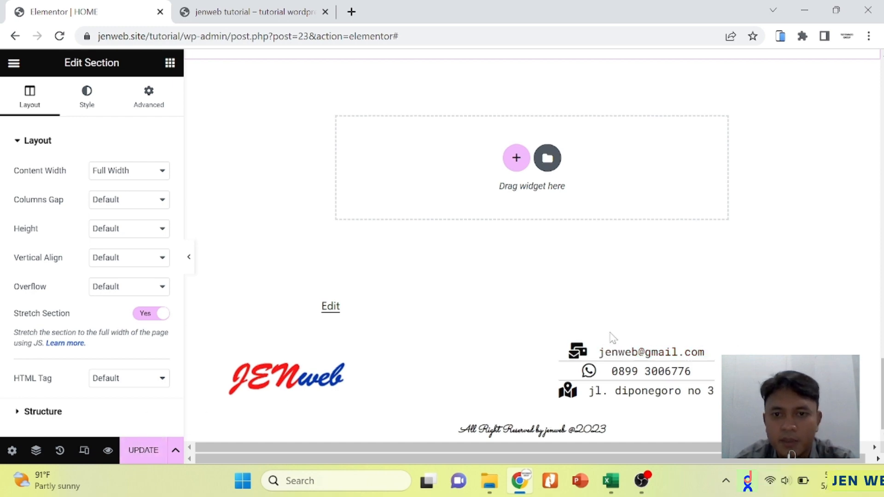
{"action": "scroll", "coordinate": [612, 339], "scroll_direction": "up", "scroll_amount": 5}
{"action": "scroll", "coordinate": [622, 236], "scroll_direction": "up", "scroll_amount": 8}
{"action": "scroll", "coordinate": [624, 237], "scroll_direction": "down", "scroll_amount": 10}
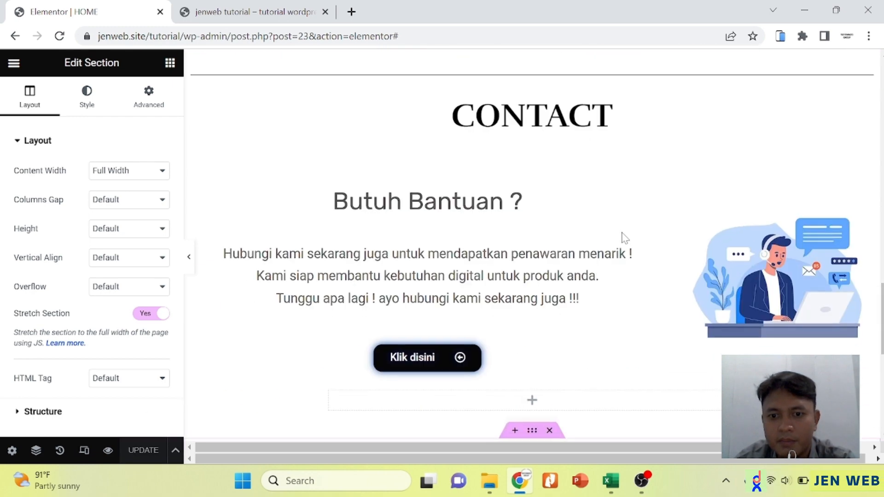
{"action": "scroll", "coordinate": [623, 237], "scroll_direction": "up", "scroll_amount": 6}
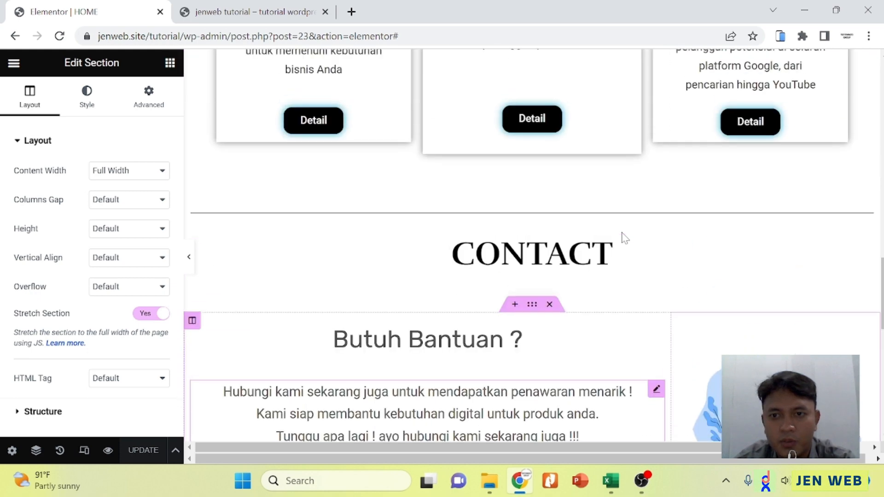
{"action": "scroll", "coordinate": [622, 237], "scroll_direction": "down", "scroll_amount": 3}
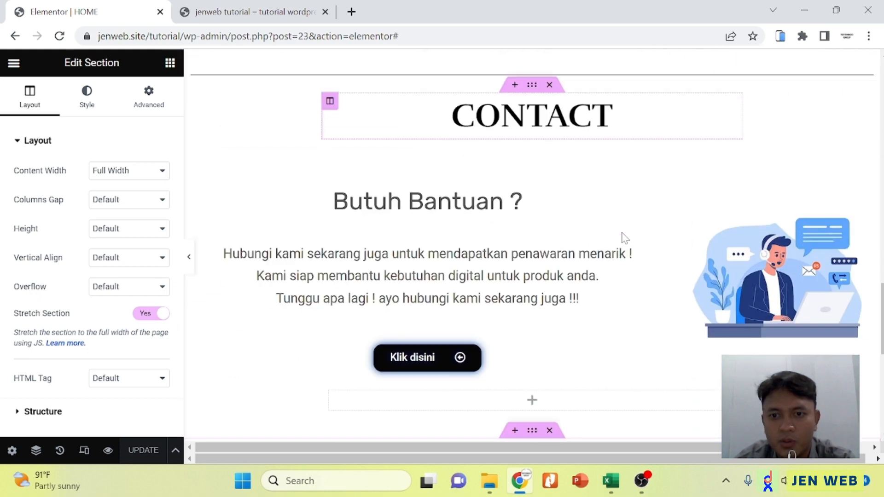
Exit the Elementor editor of the HOME page and return to the WordPress Pages list
{"action": "left_click", "coordinate": [533, 87]}
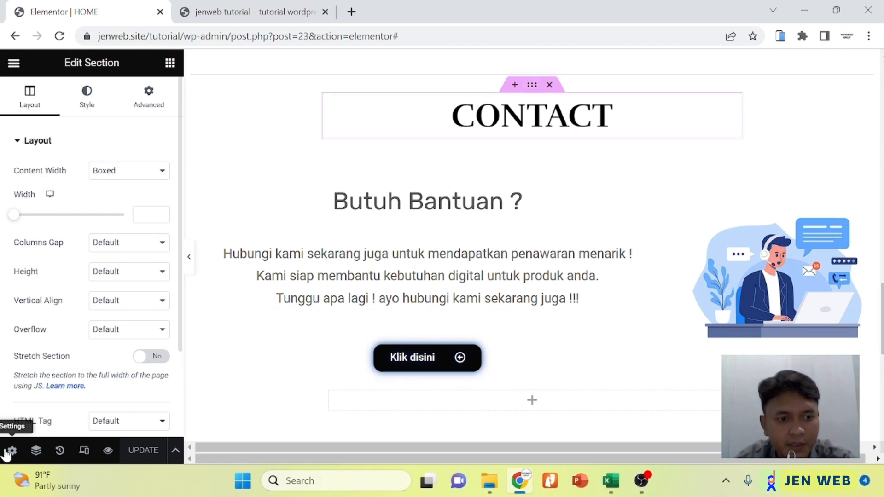
{"action": "left_click", "coordinate": [13, 64]}
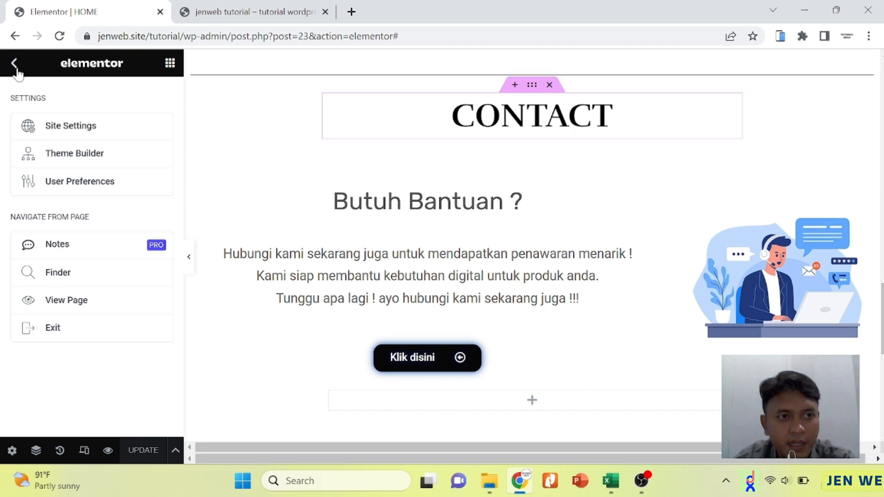
{"action": "left_click", "coordinate": [31, 330]}
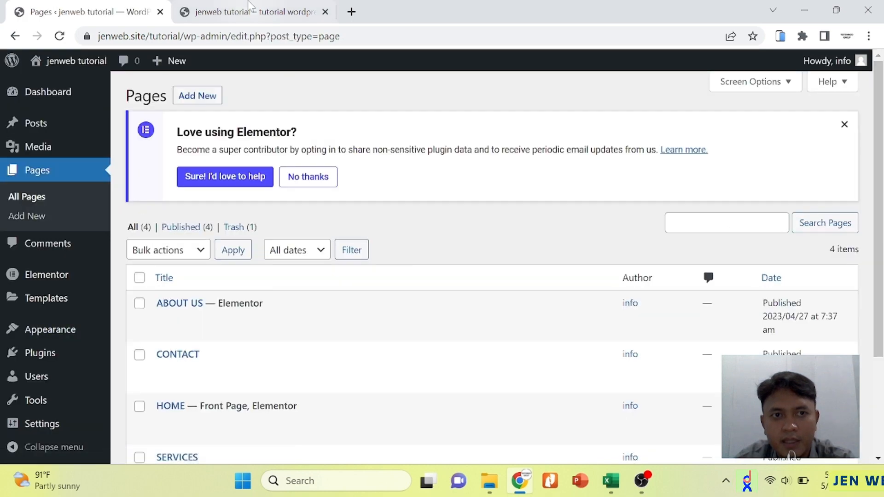
Reload the live jenweb tutorial site, examine the home page from the header through the CONTACT section to the footer, and close the site's tab
{"action": "left_click", "coordinate": [249, 5]}
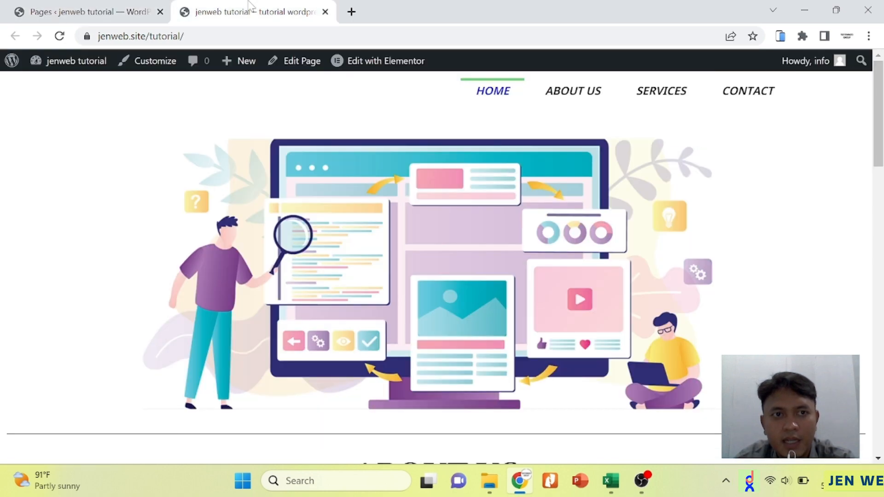
{"action": "left_click", "coordinate": [60, 36]}
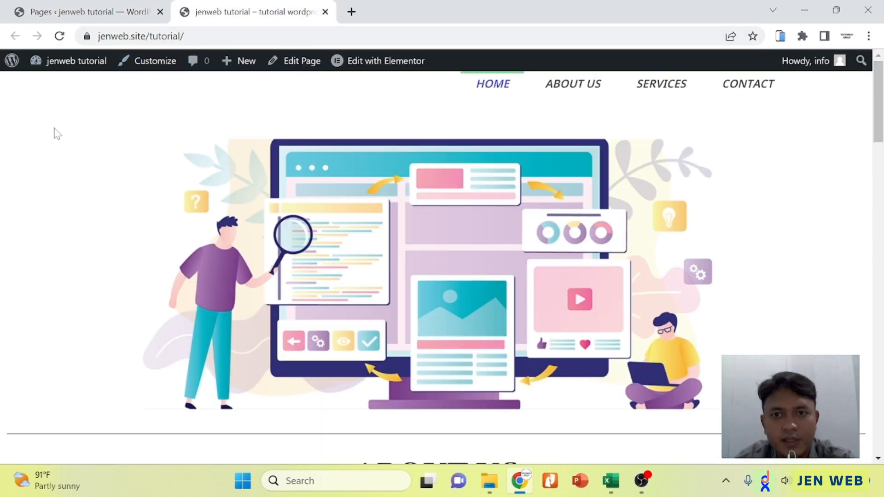
{"action": "scroll", "coordinate": [71, 172], "scroll_direction": "up", "scroll_amount": 2}
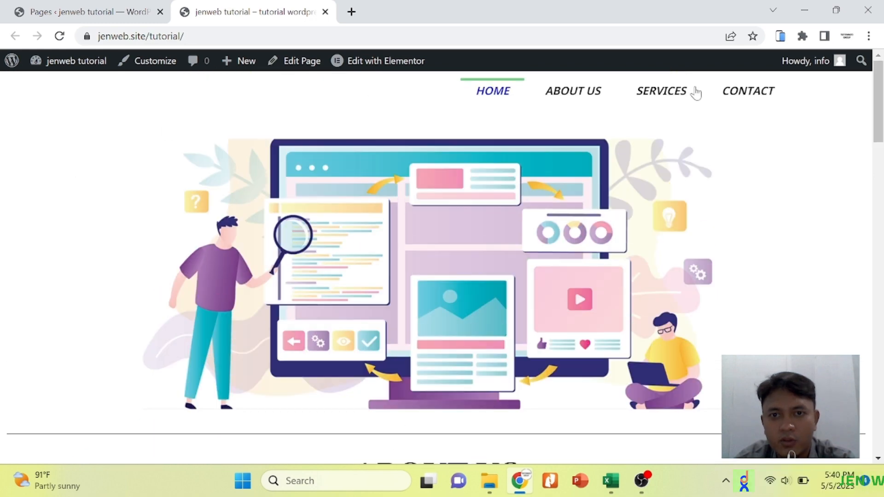
{"action": "scroll", "coordinate": [814, 122], "scroll_direction": "down", "scroll_amount": 2}
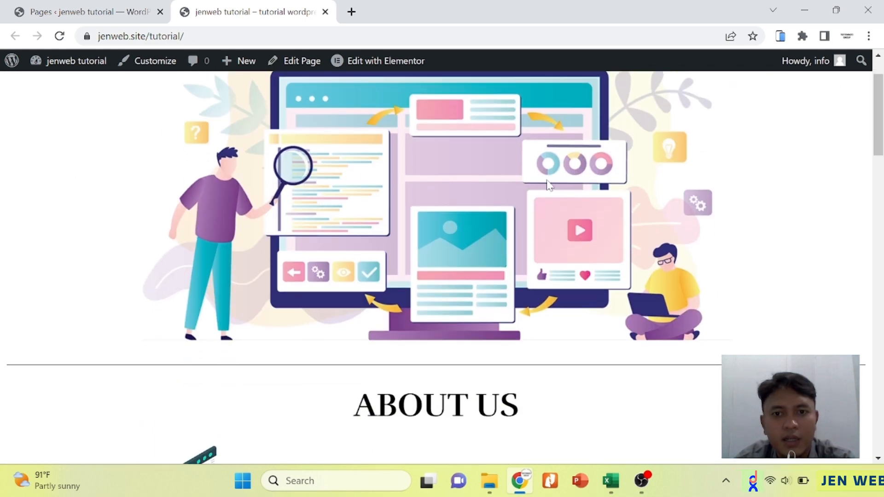
{"action": "scroll", "coordinate": [595, 203], "scroll_direction": "up", "scroll_amount": 2}
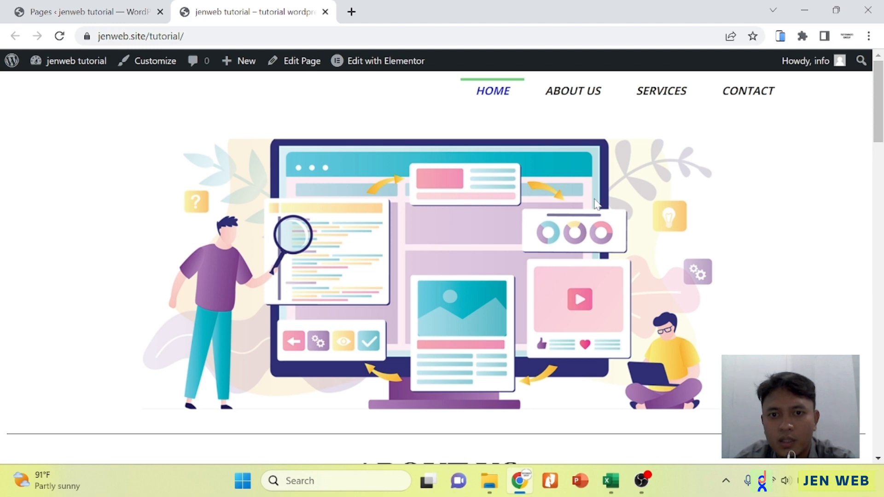
{"action": "scroll", "coordinate": [595, 203], "scroll_direction": "down", "scroll_amount": 6}
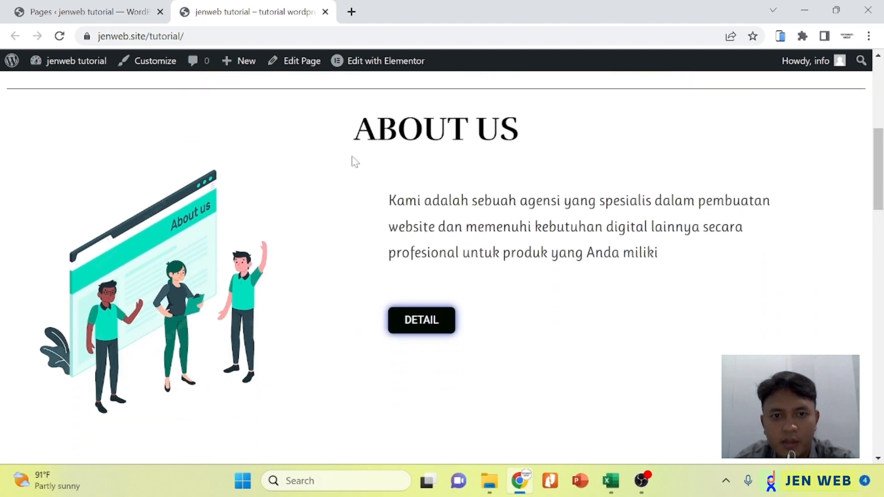
{"action": "scroll", "coordinate": [562, 223], "scroll_direction": "down", "scroll_amount": 7}
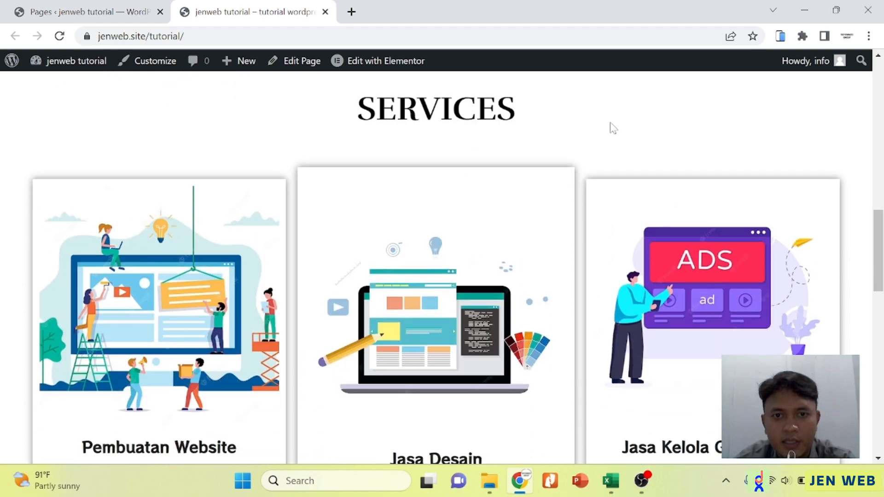
{"action": "scroll", "coordinate": [665, 284], "scroll_direction": "down", "scroll_amount": 2}
{"action": "scroll", "coordinate": [278, 258], "scroll_direction": "down", "scroll_amount": 10}
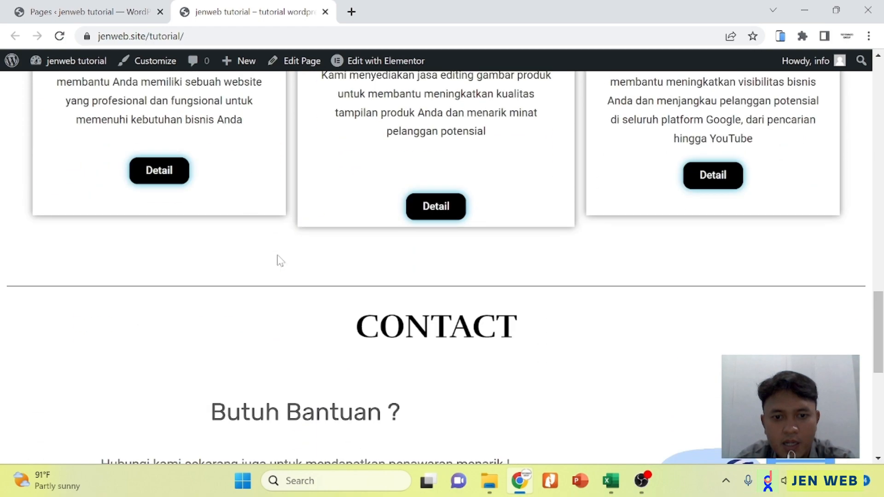
{"action": "scroll", "coordinate": [562, 195], "scroll_direction": "down", "scroll_amount": 2}
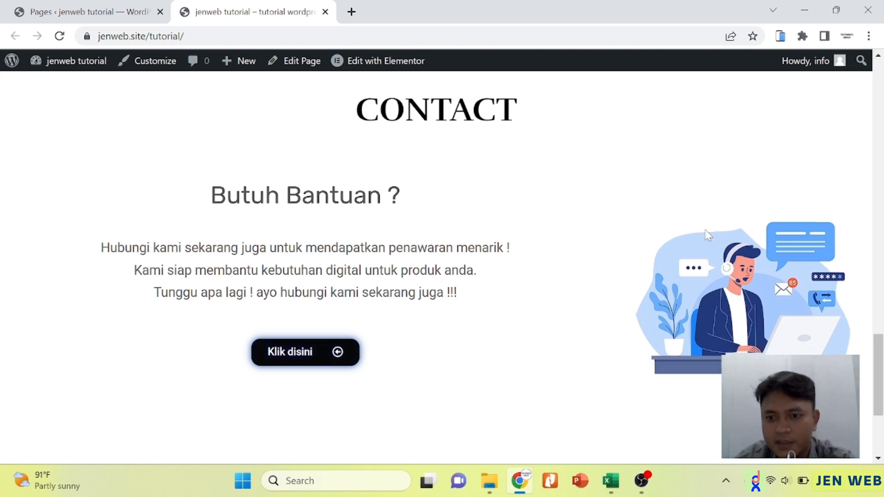
{"action": "scroll", "coordinate": [693, 223], "scroll_direction": "down", "scroll_amount": 5}
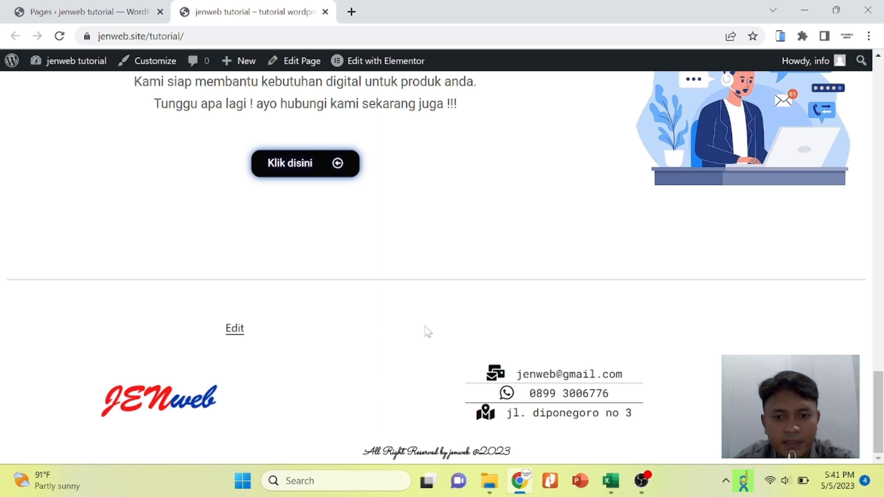
{"action": "scroll", "coordinate": [557, 217], "scroll_direction": "up", "scroll_amount": 20}
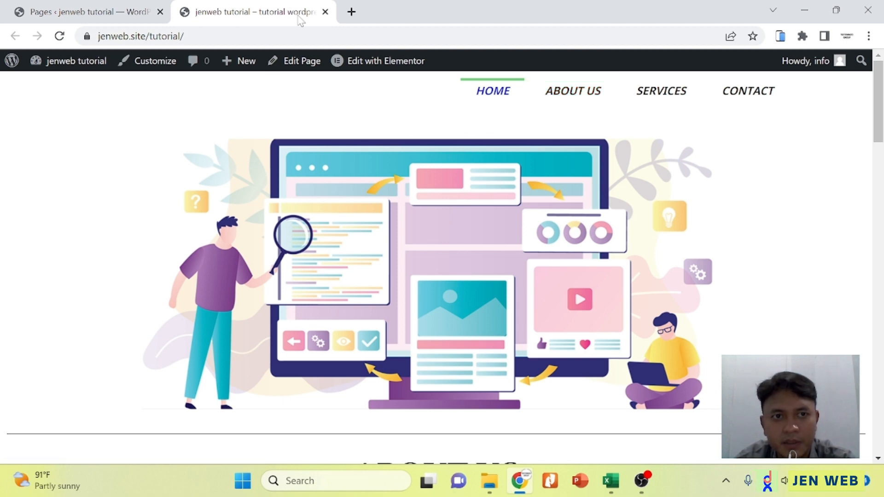
{"action": "left_click", "coordinate": [325, 11]}
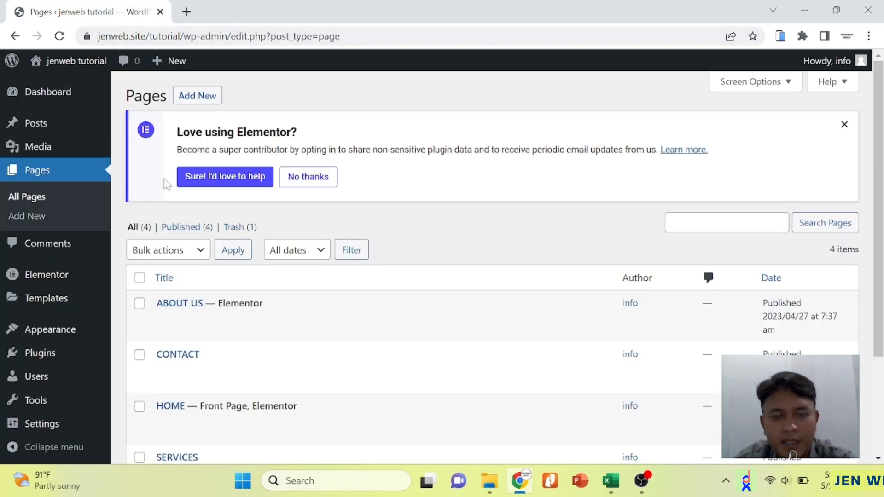